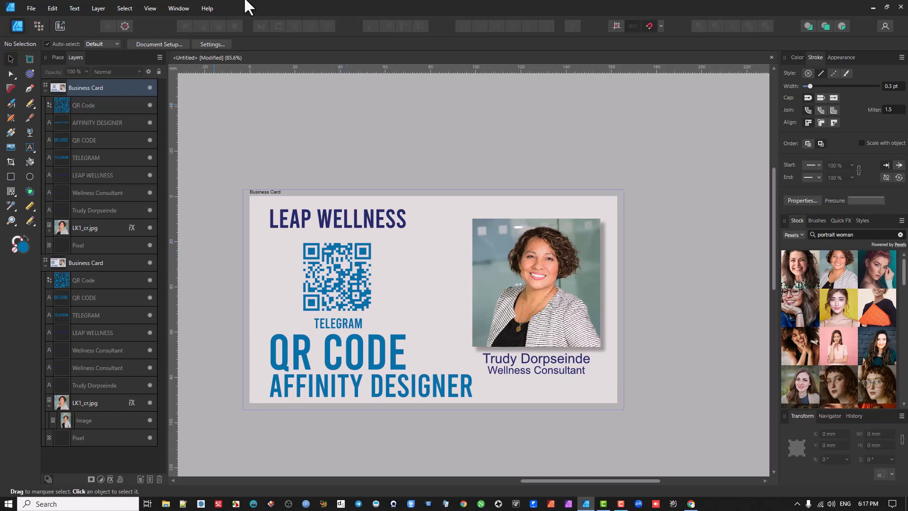
Step: Check which version of the program is installed
click(204, 9)
click(212, 126)
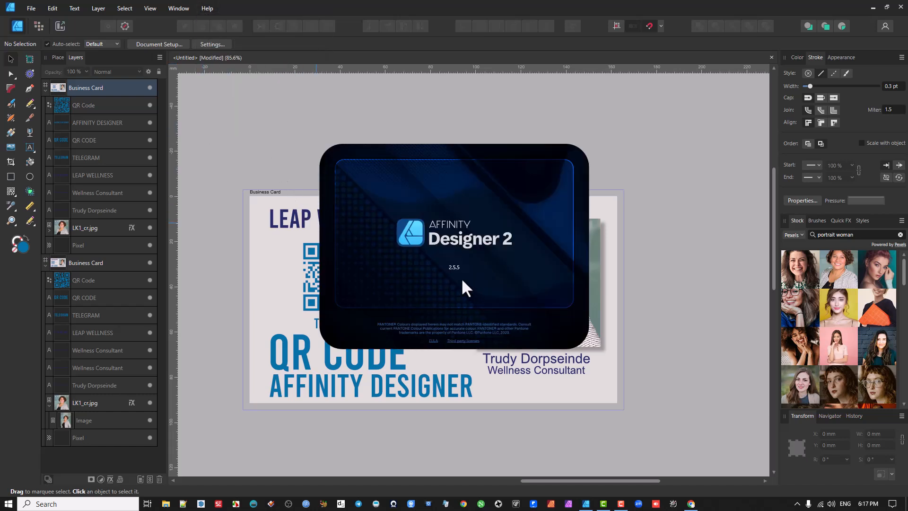
click(507, 114)
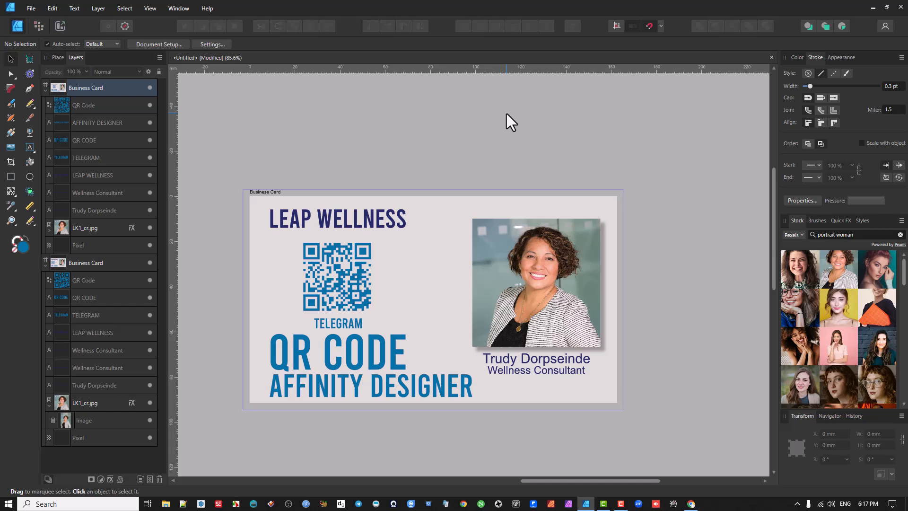
Step: Select the QR code on the business card and nudge it slightly upward beneath the LEAP WELLNESS heading
scroll(322, 275, up, 2)
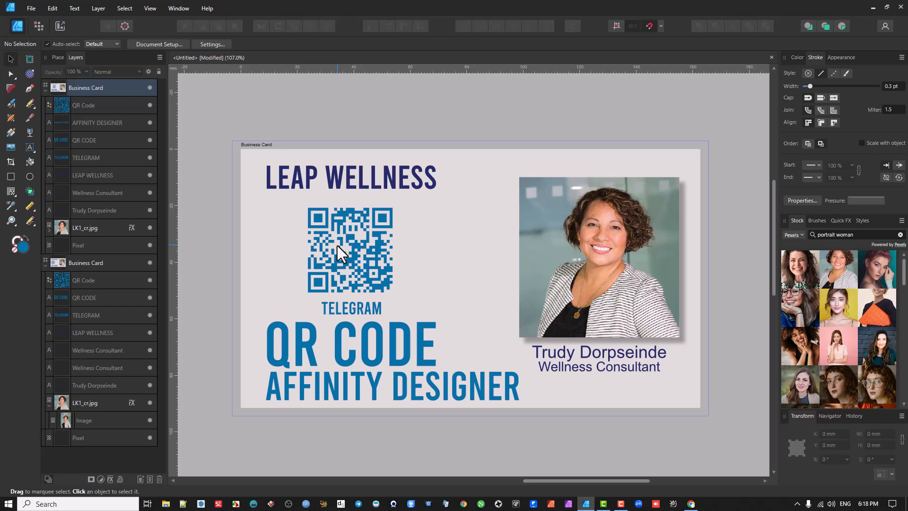
mouse_move(353, 245)
mouse_down()
mouse_move(363, 234)
mouse_move(353, 236)
mouse_up()
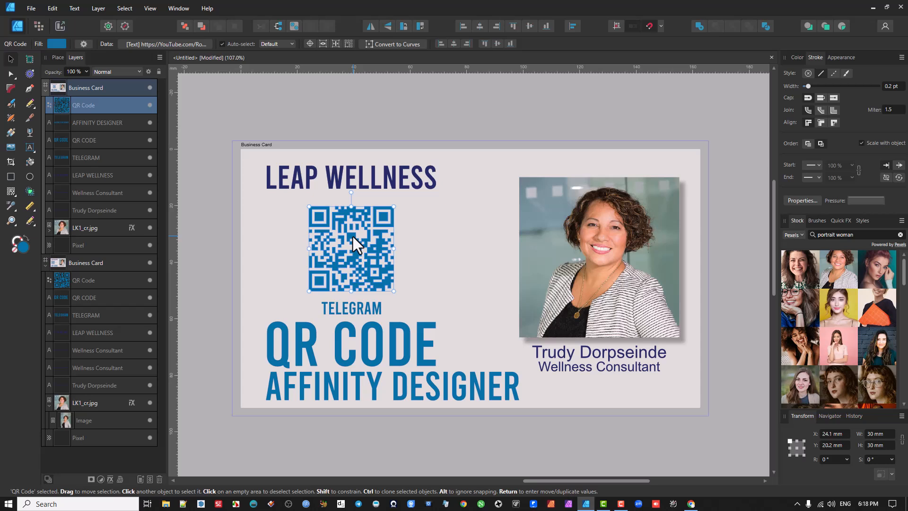
drag(353, 236, 353, 236)
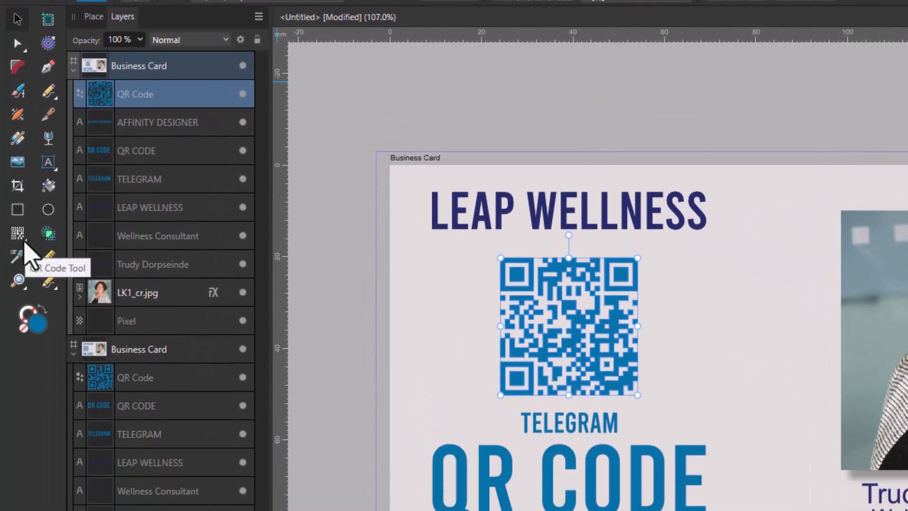
click(24, 241)
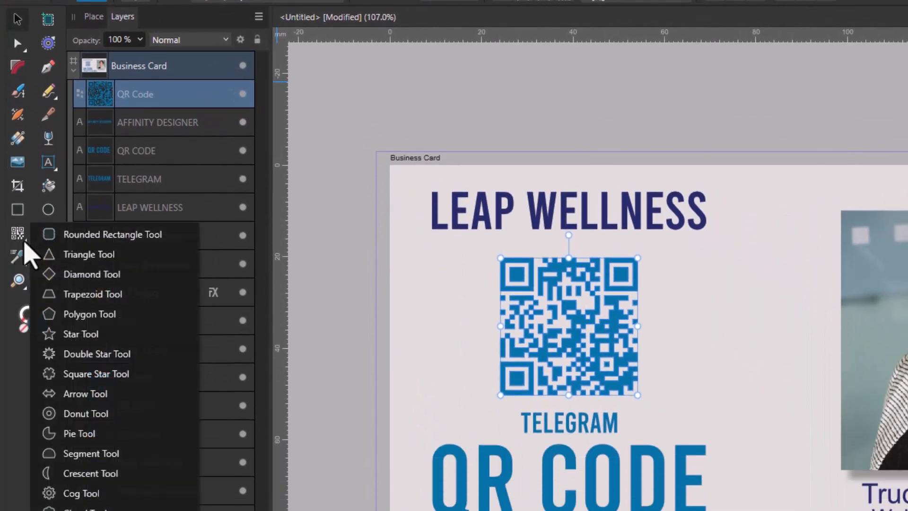
click(79, 237)
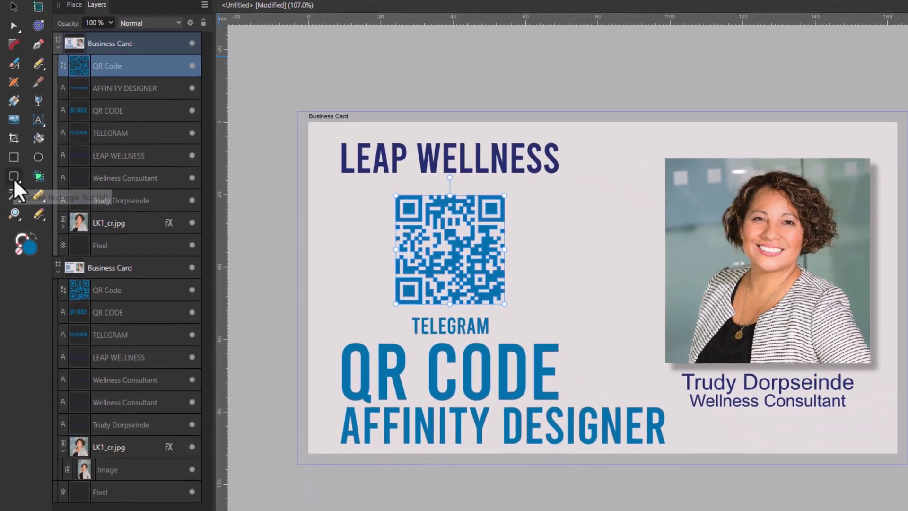
click(21, 242)
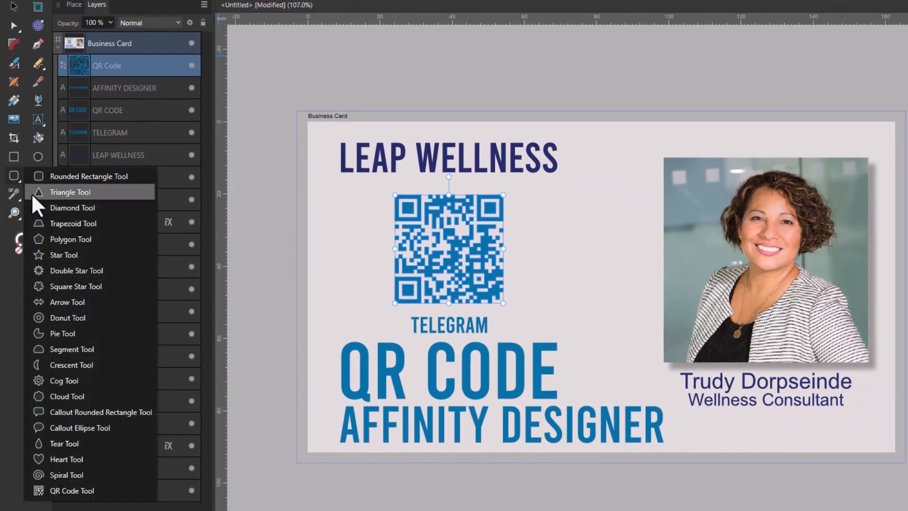
click(66, 207)
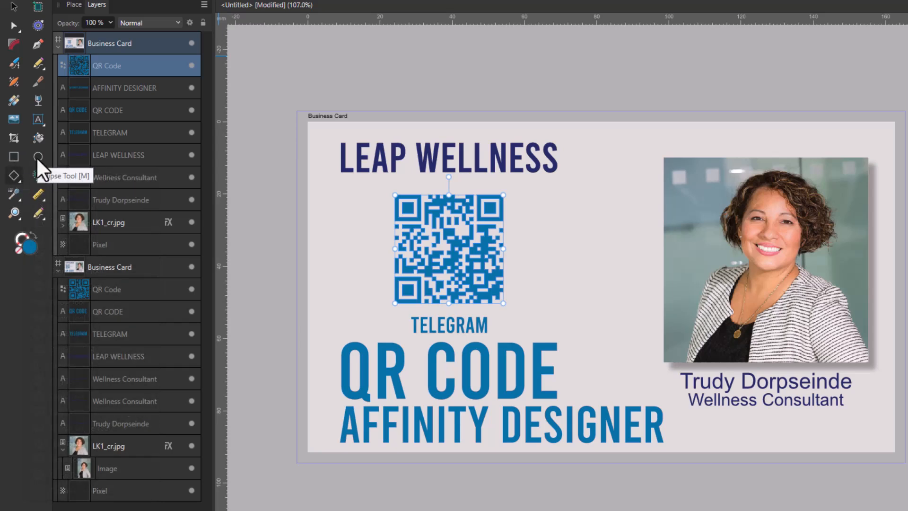
Step: Draw a donut about 21 by 24 mm between the QR code and the portrait, with a 270° total angle and 75% hole radius
click(14, 178)
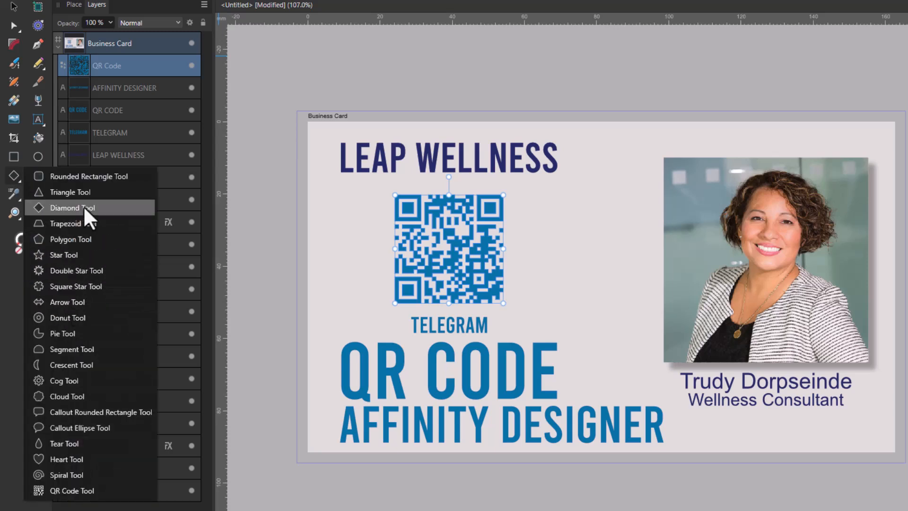
click(64, 322)
drag(567, 217, 643, 298)
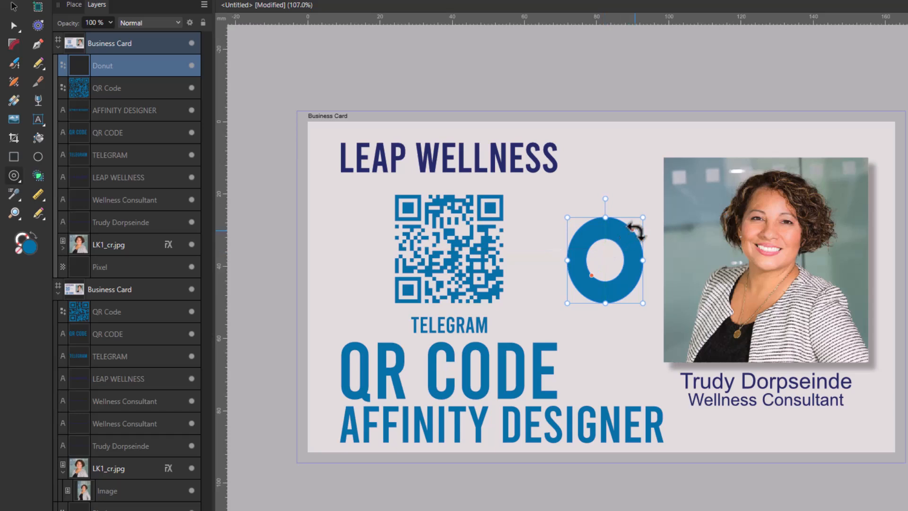
drag(632, 229, 584, 178)
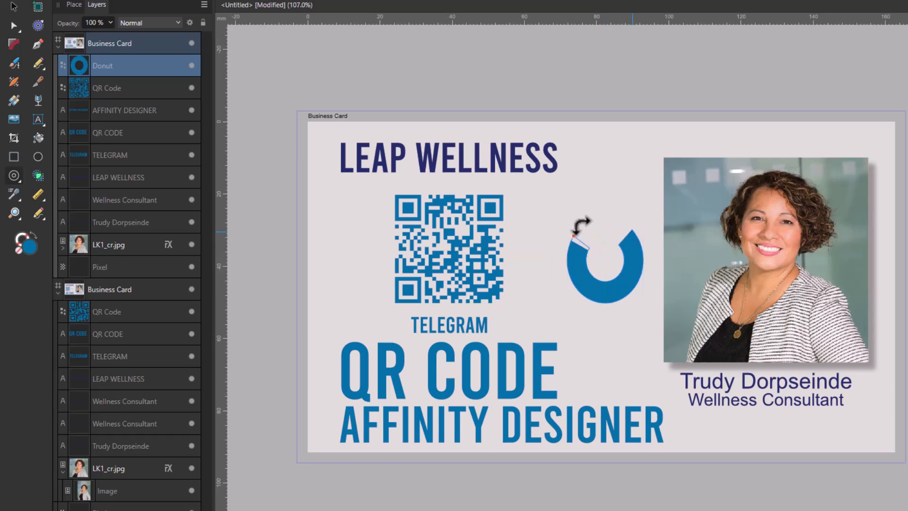
mouse_move(605, 279)
mouse_down()
mouse_move(605, 297)
mouse_move(604, 264)
mouse_move(604, 295)
mouse_move(610, 287)
mouse_up()
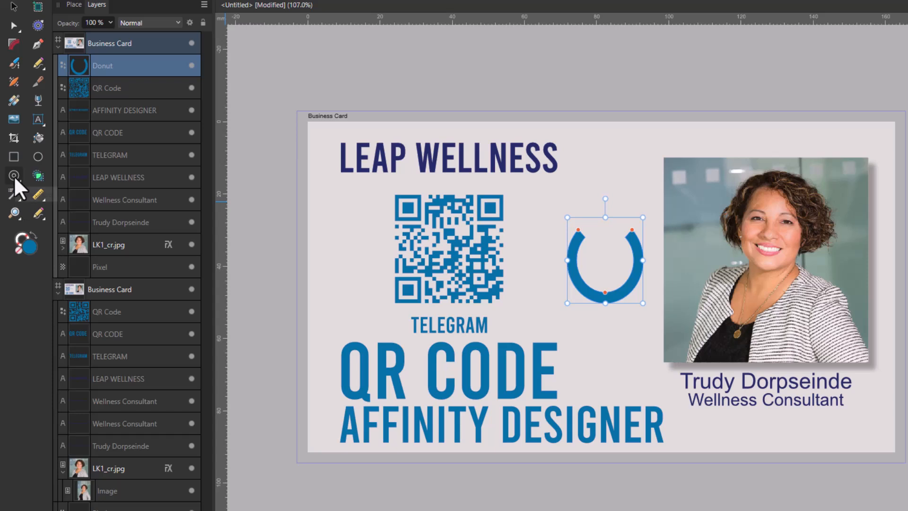
Step: Delete the donut shape between the QR code and the portrait
click(14, 11)
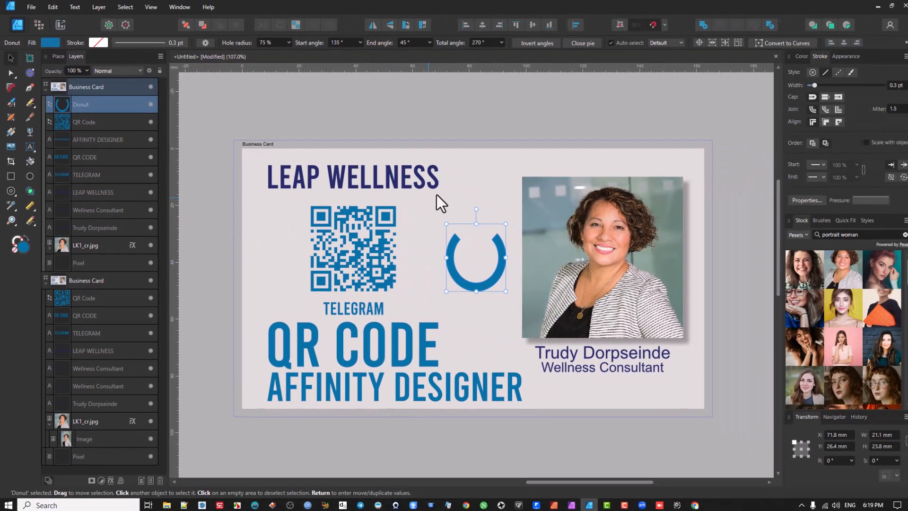
click(436, 196)
click(450, 250)
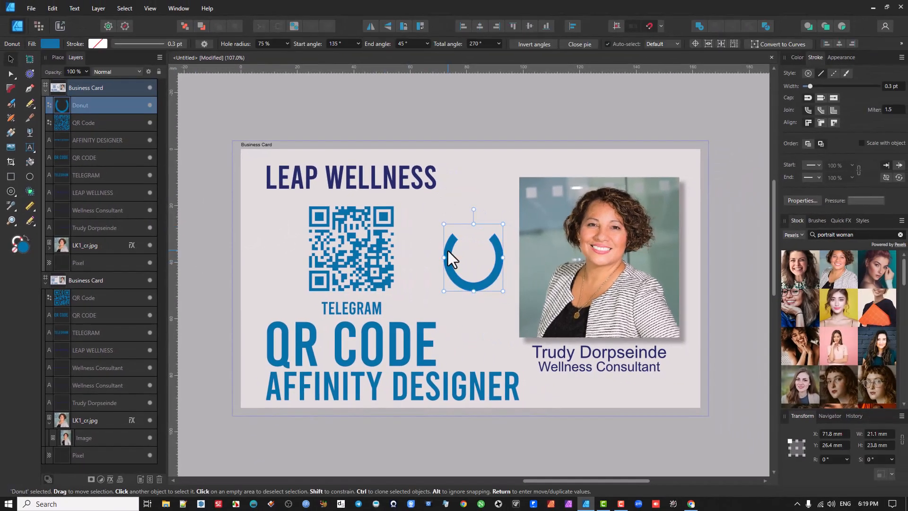
key(Delete)
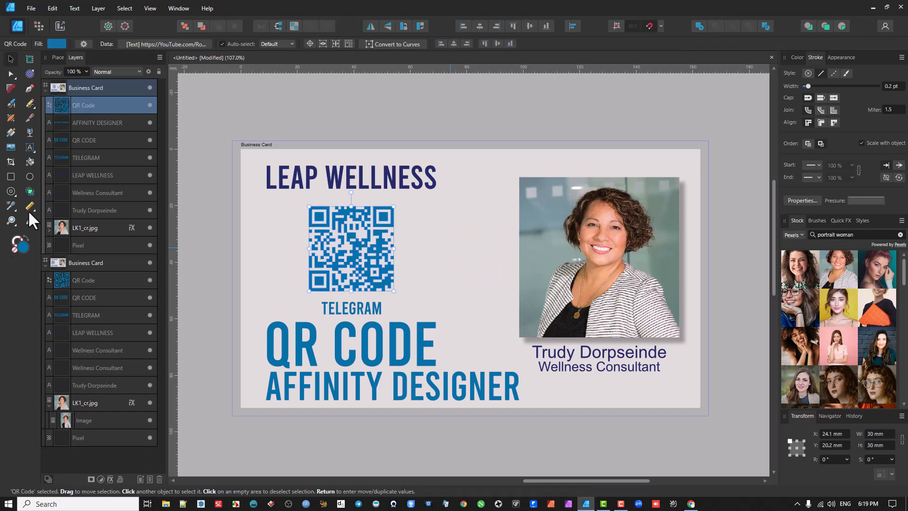
Step: Examine the list of shape tools and the full set of tools offered for customizing the toolset
click(11, 190)
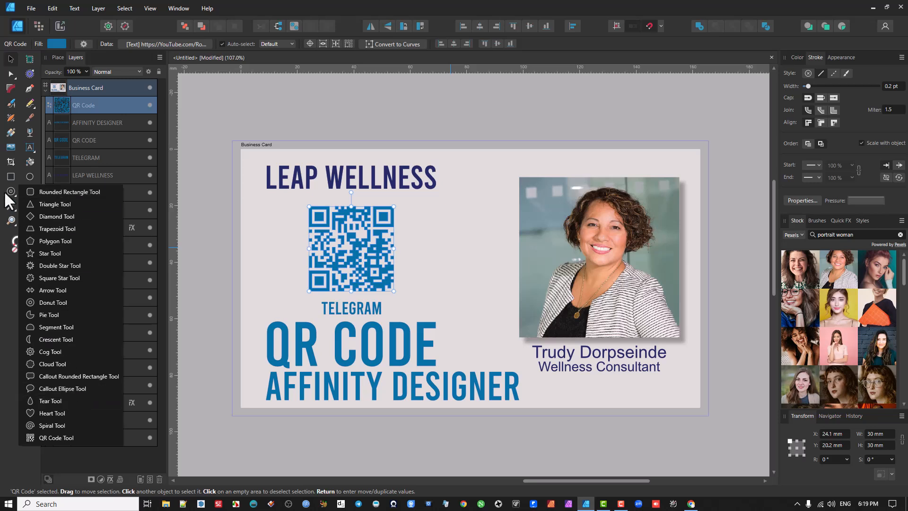
click(7, 190)
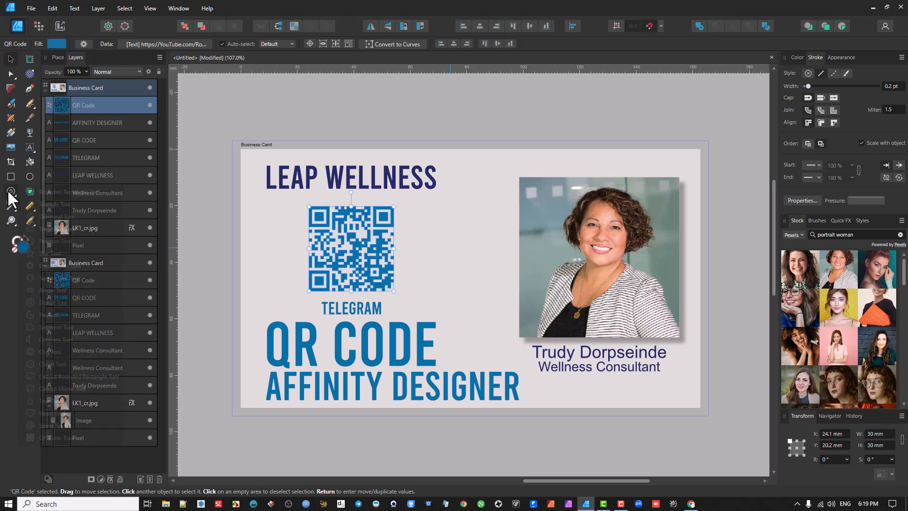
click(172, 7)
click(149, 8)
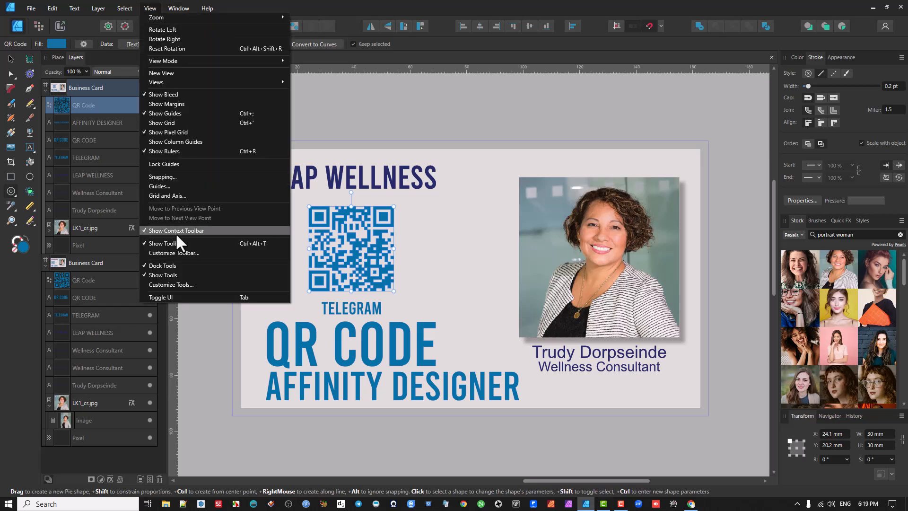
click(172, 284)
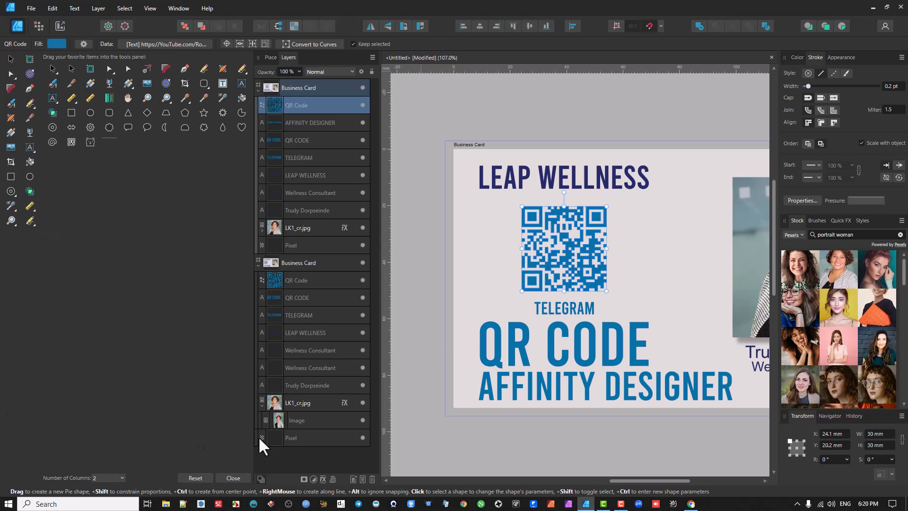
click(234, 478)
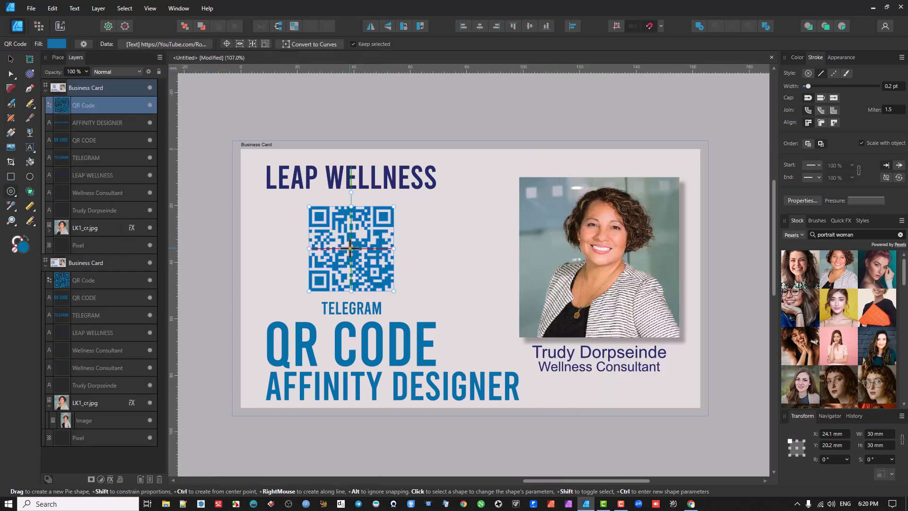
Step: Delete the existing QR code and its TELEGRAM caption from the business card
click(7, 59)
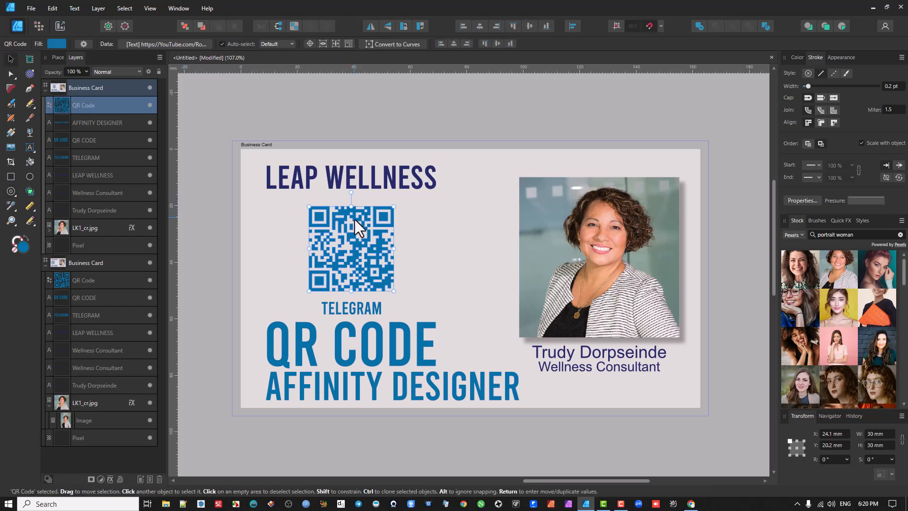
key(Delete)
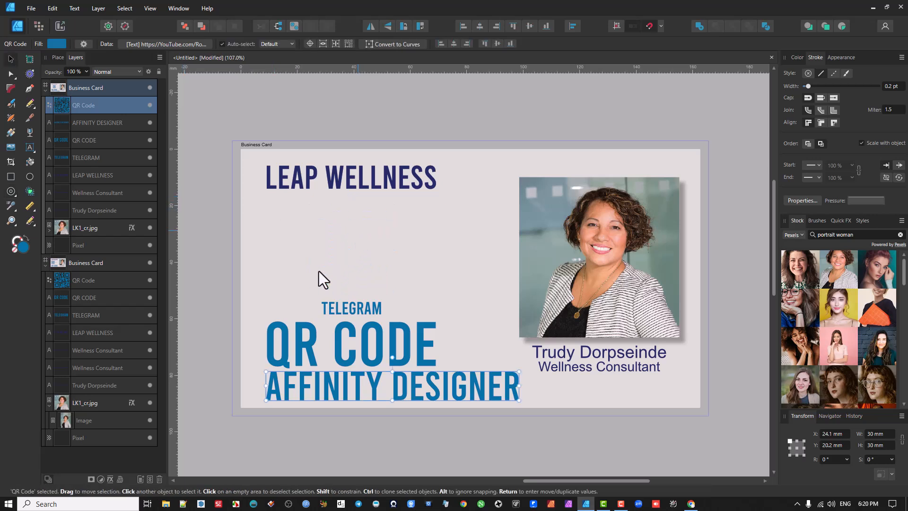
click(352, 306)
key(Delete)
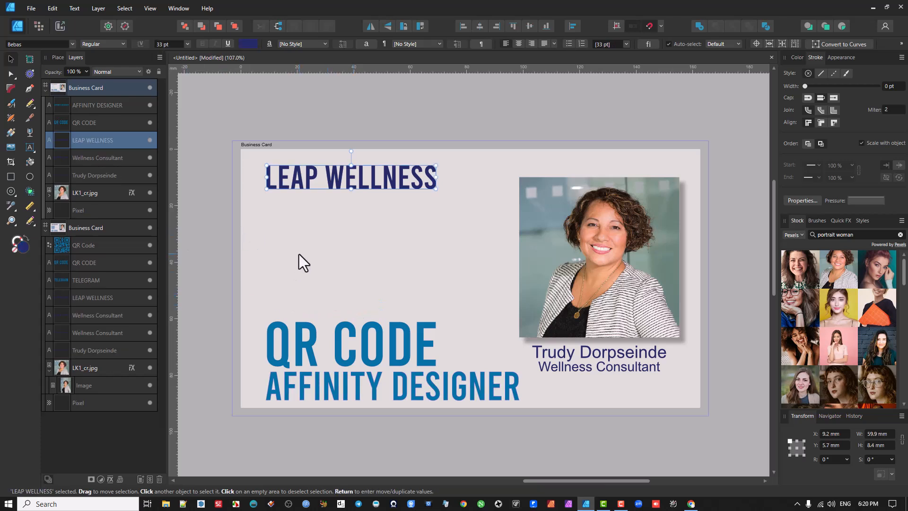
Step: Draw a QR code about 37 mm square on the Business Card artboard between the LEAP WELLNESS and QR CODE texts
scroll(273, 281, down, 2)
drag(383, 246, 609, 231)
drag(483, 256, 247, 277)
scroll(350, 278, up, 1)
scroll(350, 278, up, 1)
scroll(368, 263, down, 1)
drag(368, 263, 360, 234)
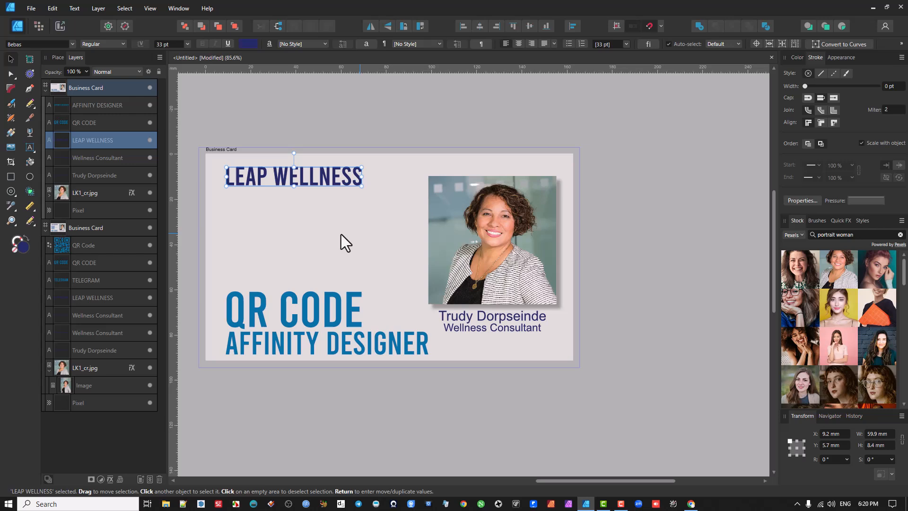
click(215, 149)
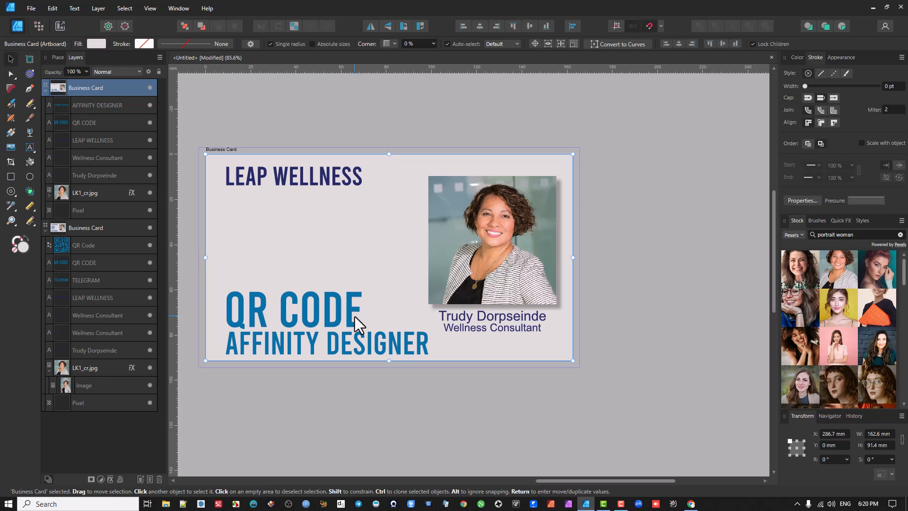
click(14, 195)
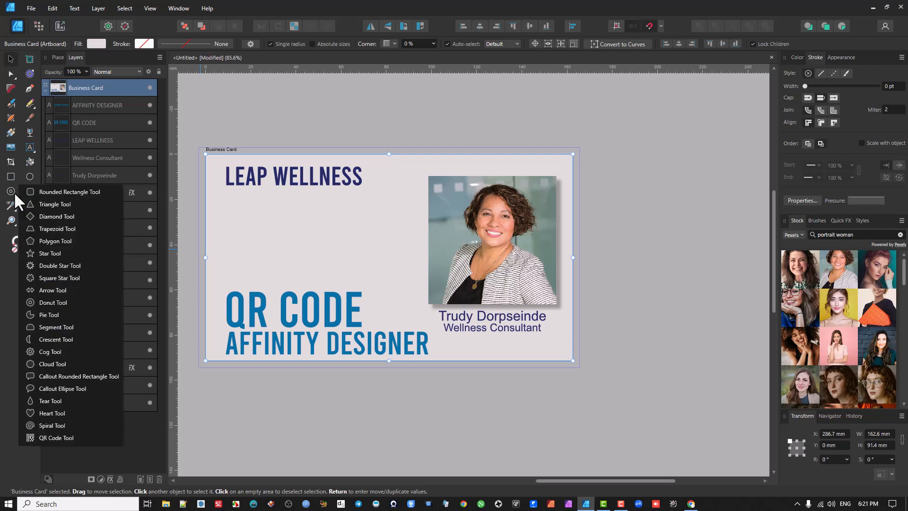
click(55, 436)
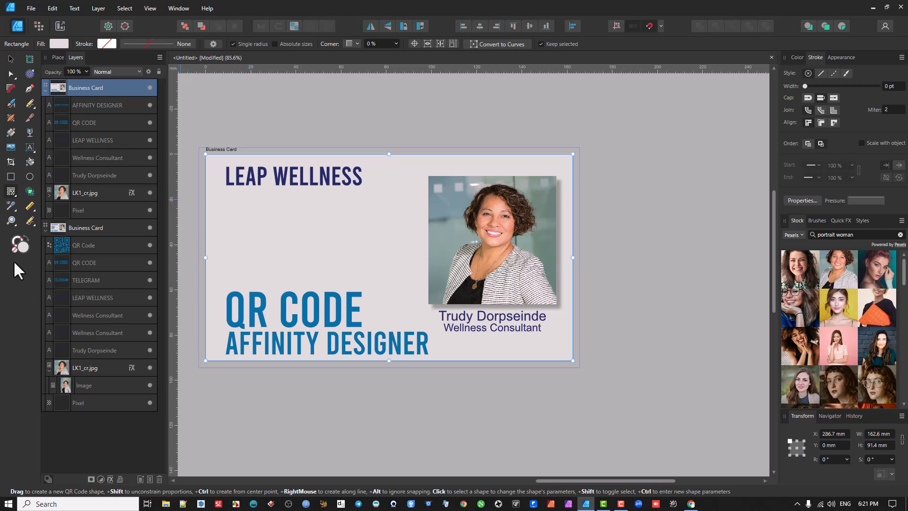
drag(230, 194, 313, 274)
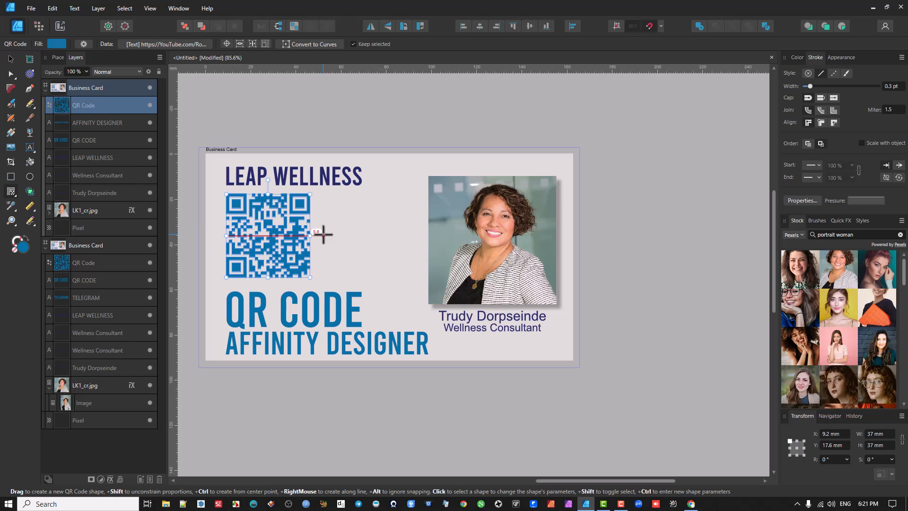
Step: Remove the fill colour from the new QR code and deselect it
click(797, 57)
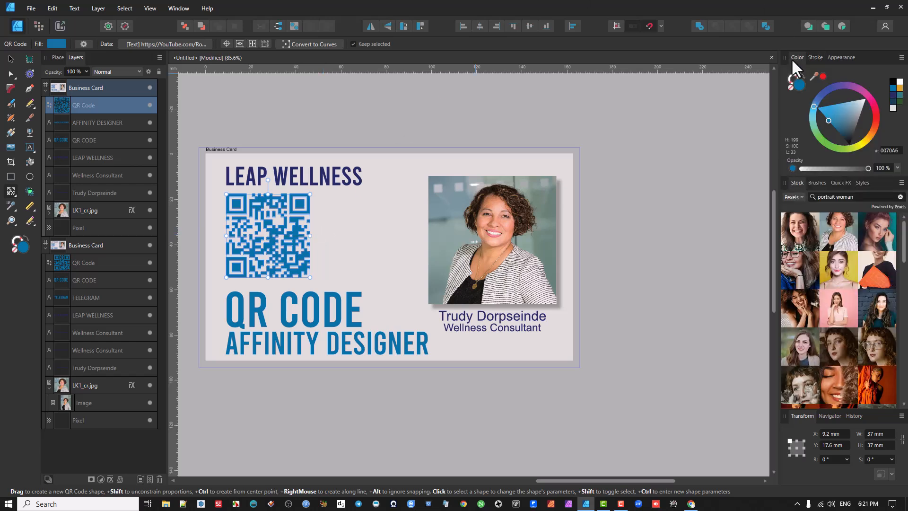
click(790, 86)
click(11, 58)
click(369, 243)
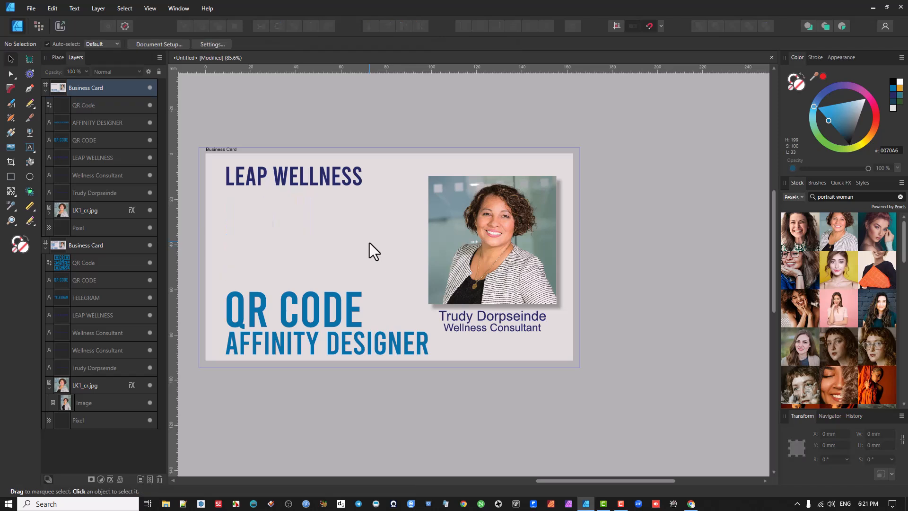
Step: Move the unfilled QR code about 11 mm to the right beneath LEAP WELLNESS and deselect it
drag(268, 239, 294, 234)
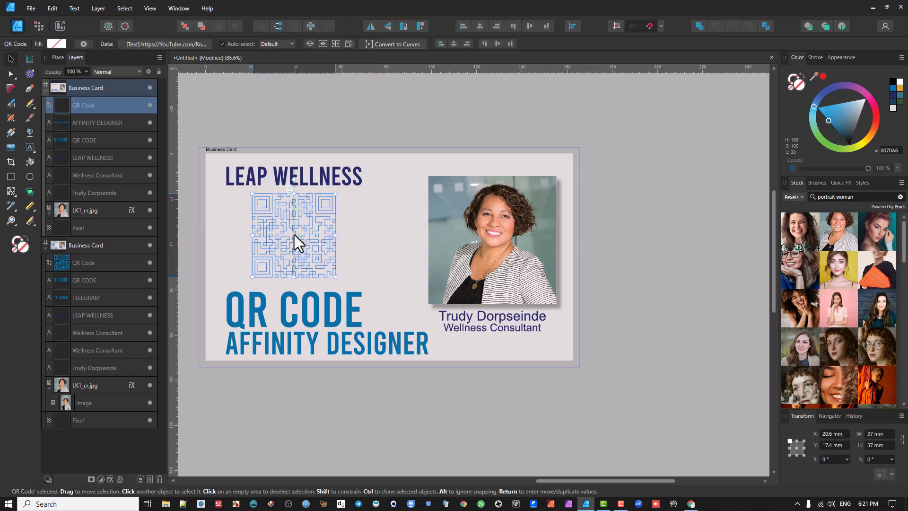
click(381, 217)
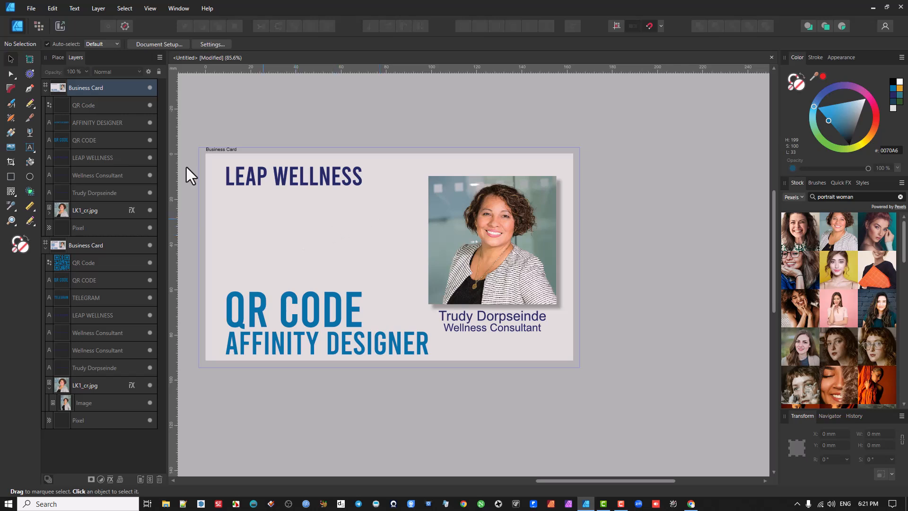
Step: Give the unfilled QR code beneath LEAP WELLNESS a 0.3 pt stroke and deselect it
click(60, 105)
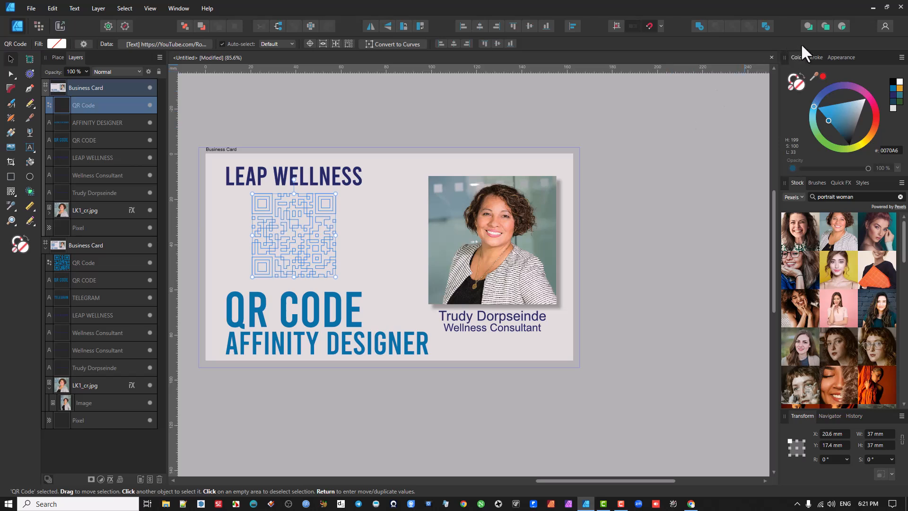
click(816, 57)
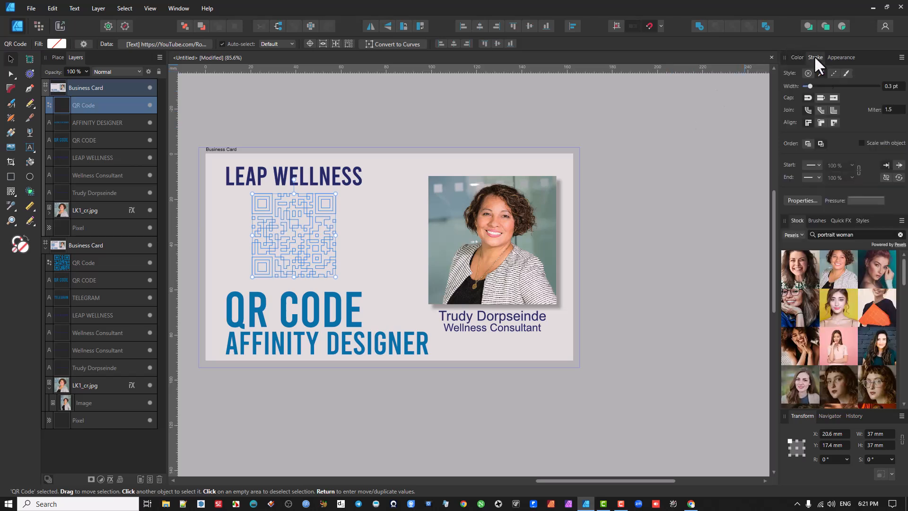
key(Return)
scroll(322, 215, up, 3)
drag(322, 215, 364, 218)
click(893, 86)
key(BackSpace)
text(.3)
key(Return)
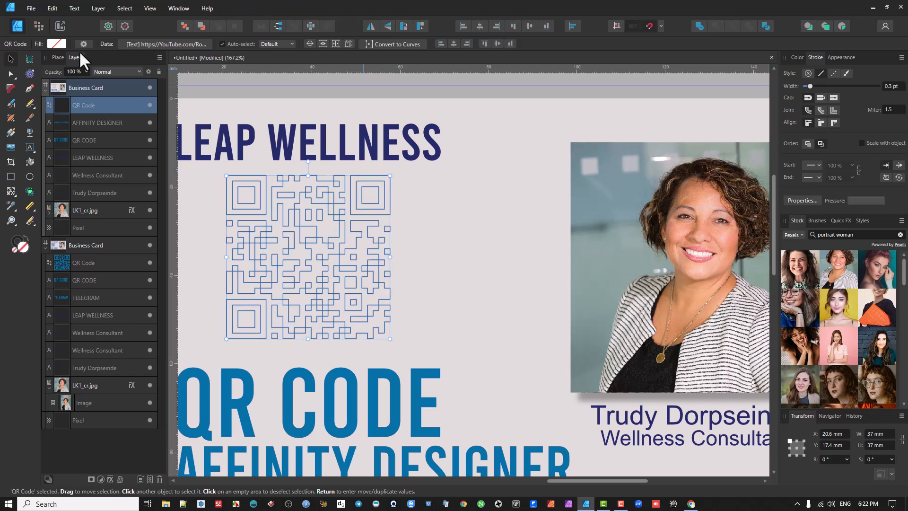
click(468, 203)
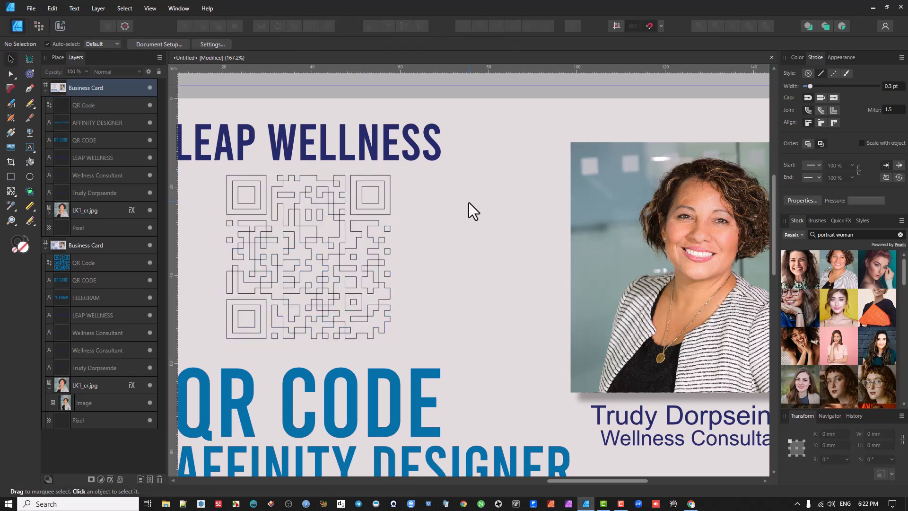
Step: Select the outlined QR code, show its colour as sliders, and return to the colour wheel
key(ctrl+0)
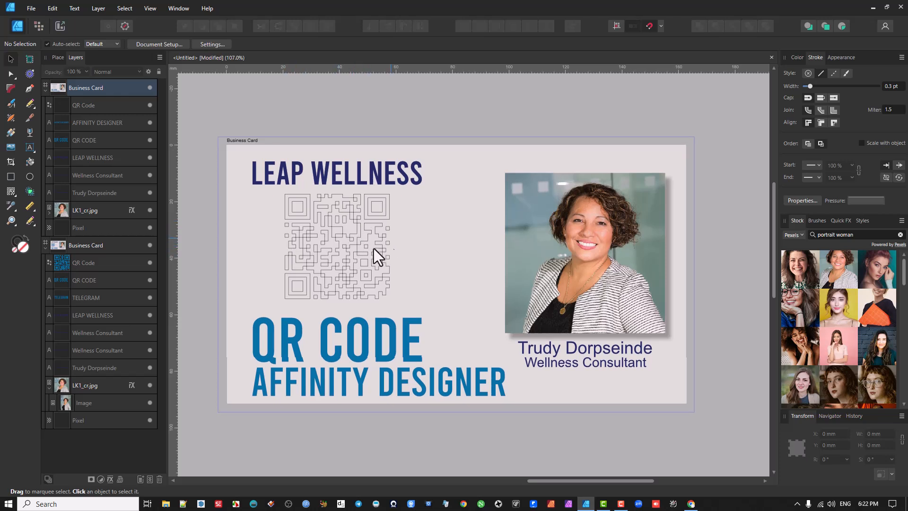
click(341, 234)
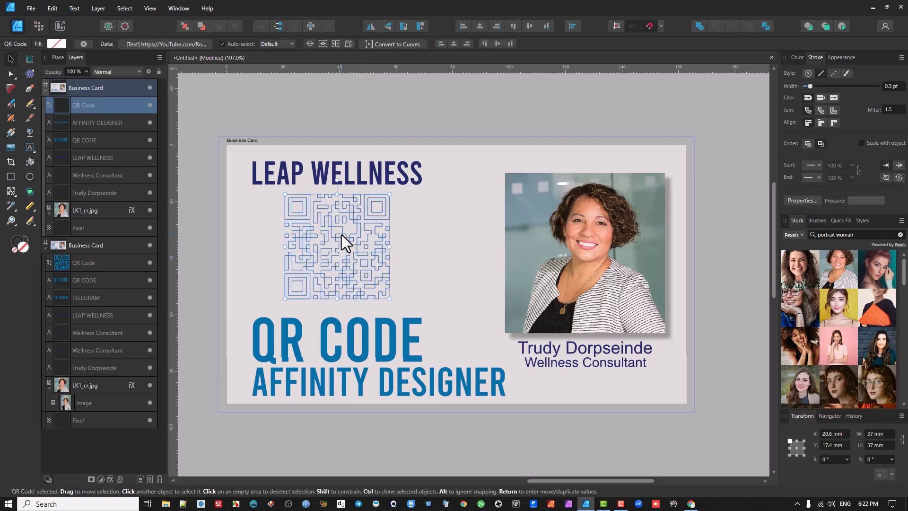
click(798, 57)
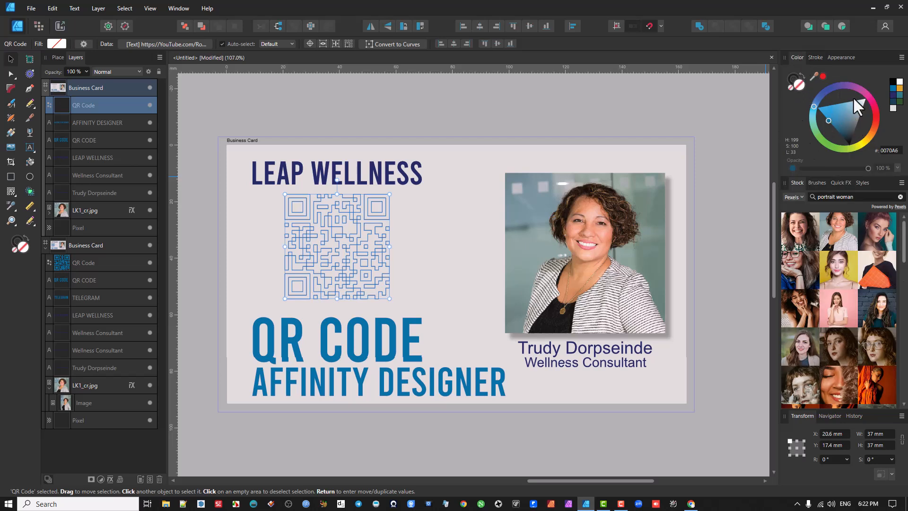
click(901, 57)
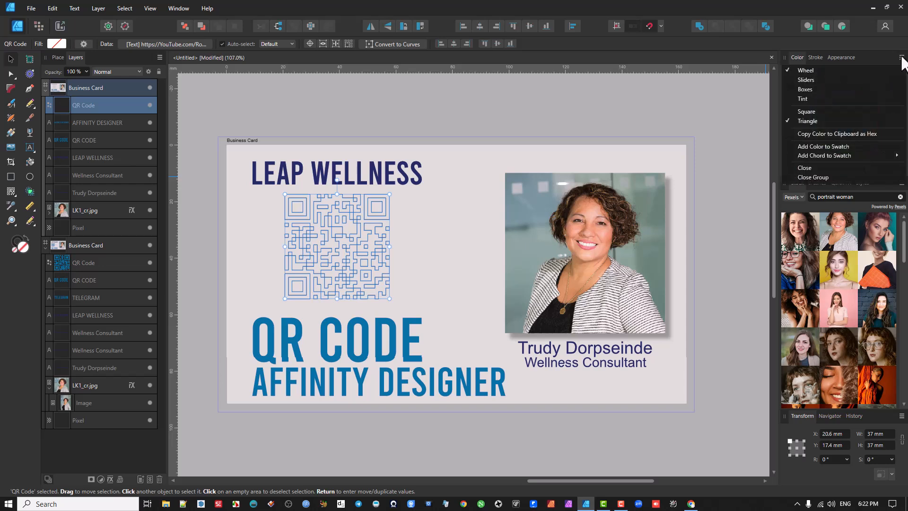
click(829, 79)
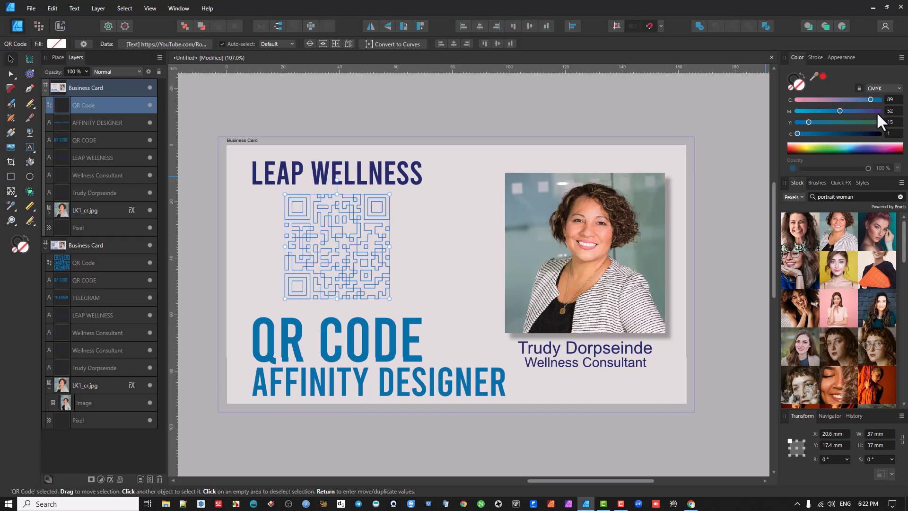
click(901, 57)
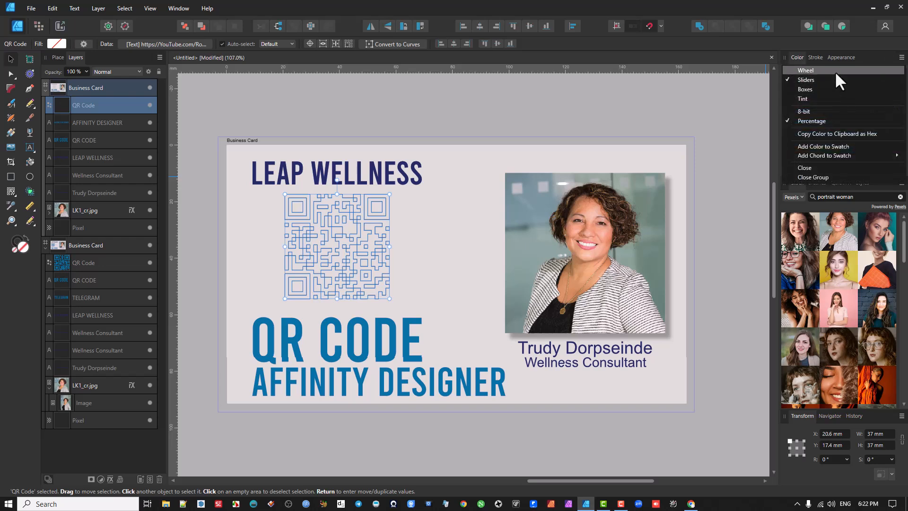
click(836, 71)
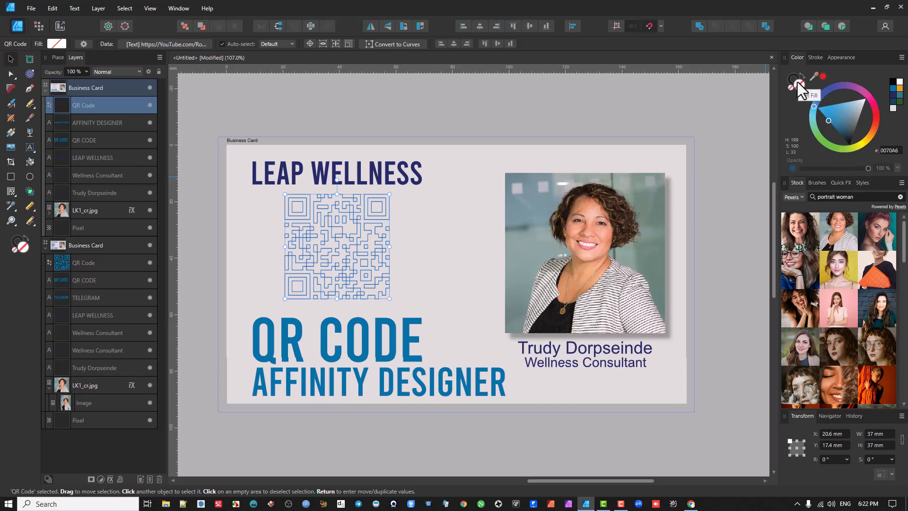
Step: Fill the QR code with pink EC4482 and remove its stroke
click(866, 96)
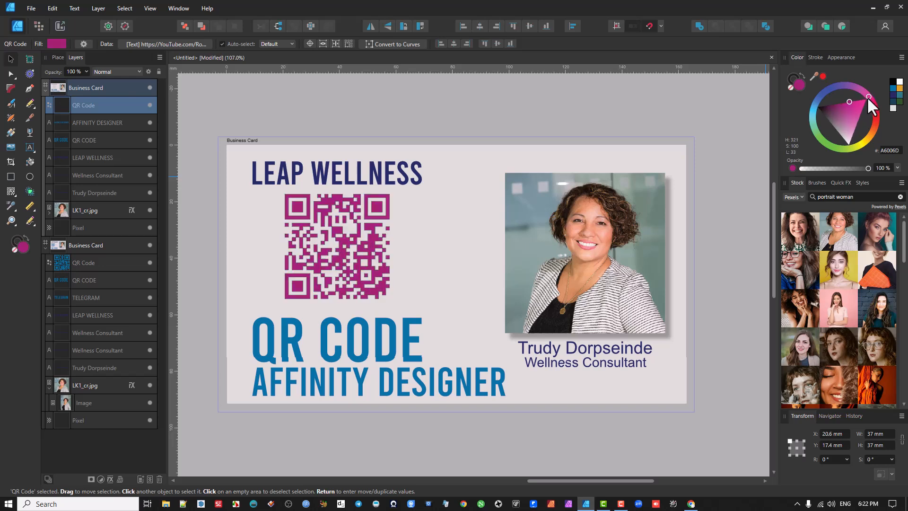
click(791, 76)
click(791, 87)
click(799, 87)
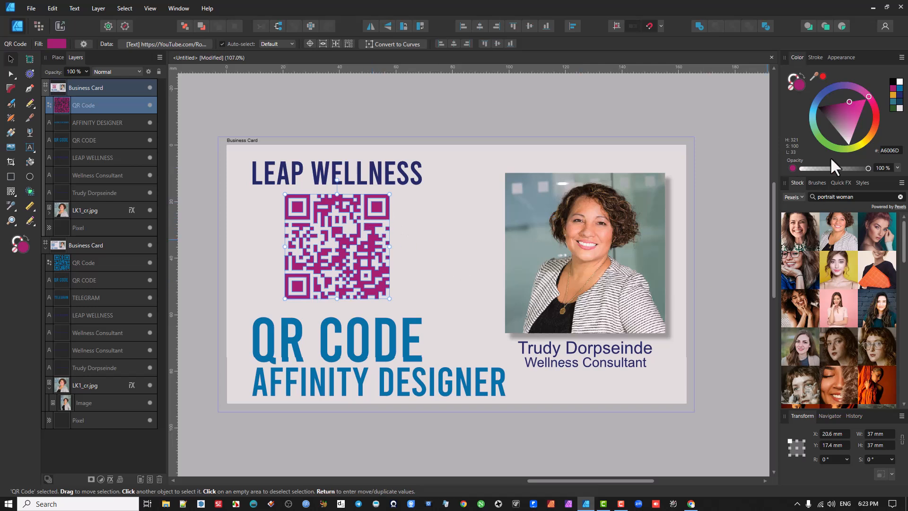
drag(850, 118, 857, 110)
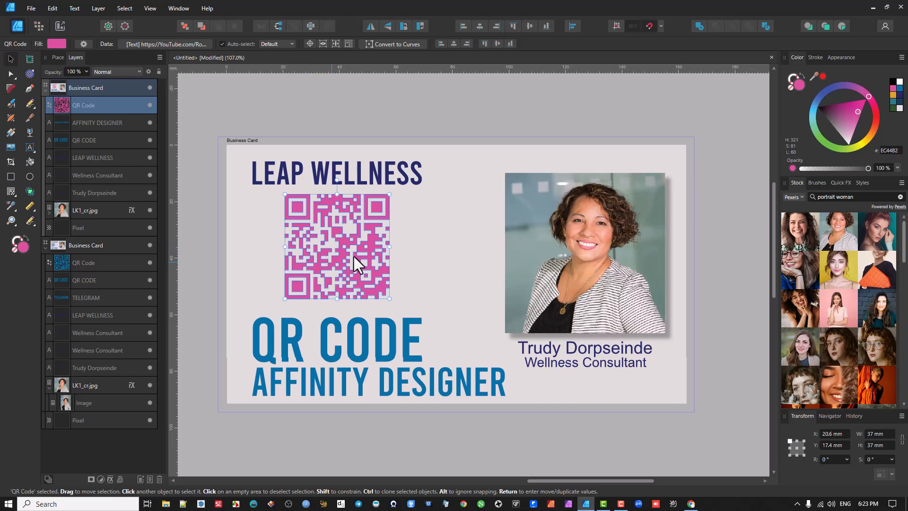
Step: Move the QR code about 8 mm to the left and scale it down to about 3.3 mm square
drag(362, 243, 342, 240)
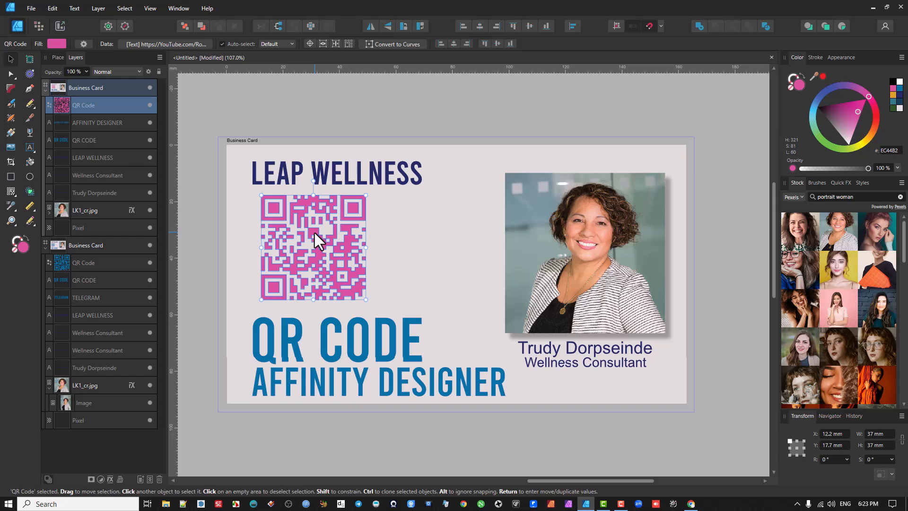
drag(303, 257, 357, 288)
scroll(357, 288, up, 1)
scroll(356, 288, up, 1)
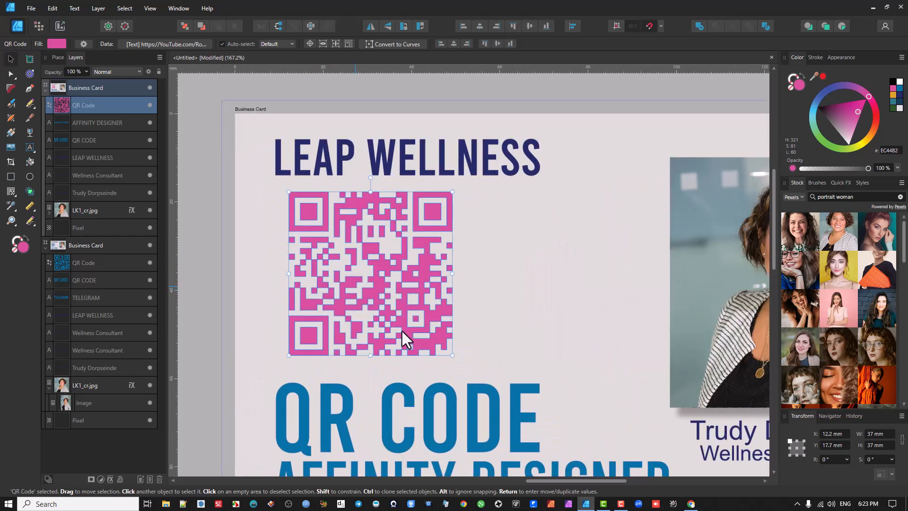
drag(450, 355, 301, 208)
scroll(297, 203, up, 11)
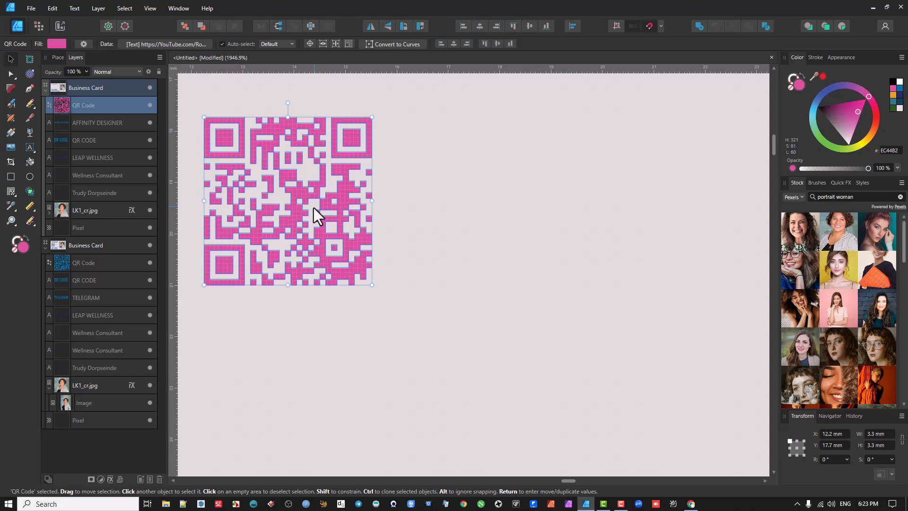
Step: Enlarge the QR code to about 37.7 mm square, filling the space between LEAP WELLNESS and QR CODE
scroll(313, 208, down, 5)
drag(329, 229, 480, 369)
scroll(411, 309, down, 7)
drag(494, 298, 367, 241)
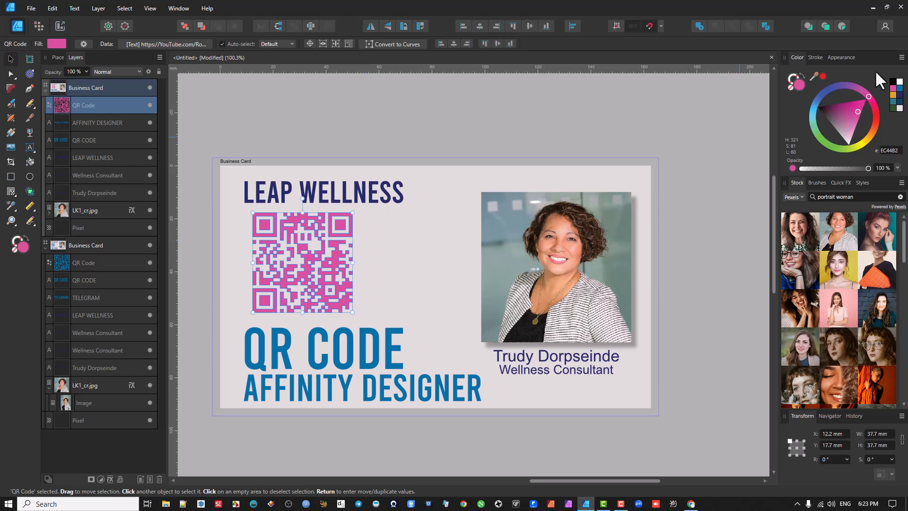
Step: Change the QR code's fill to blue 1B6CAF
click(814, 59)
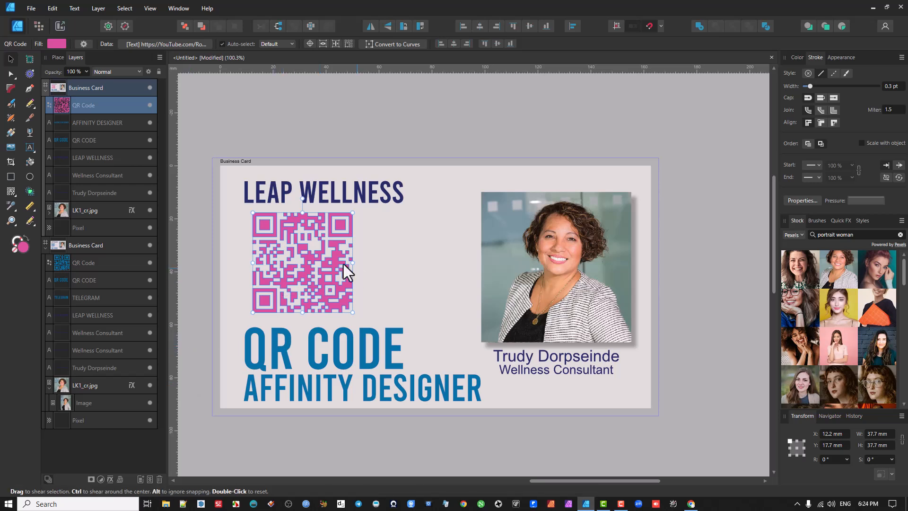
click(797, 58)
mouse_move(822, 103)
mouse_down()
mouse_move(811, 116)
mouse_move(828, 120)
mouse_move(816, 101)
mouse_up()
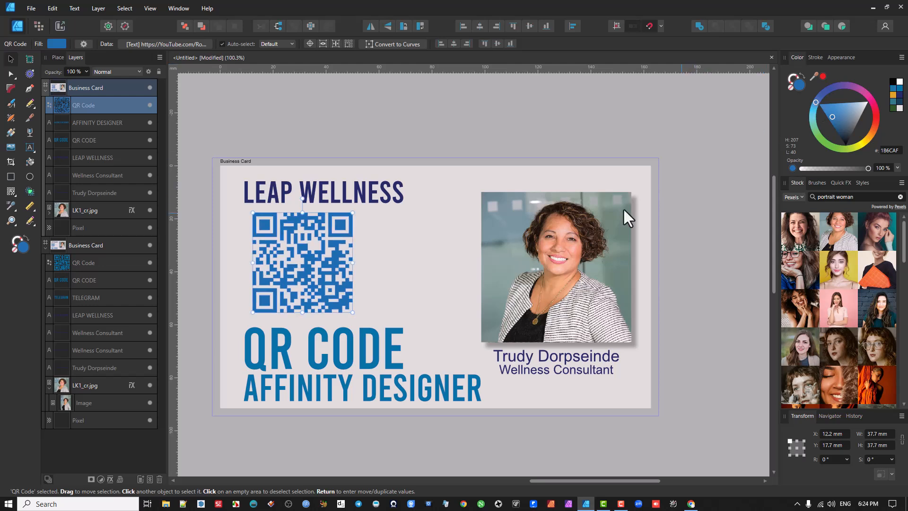
Step: Compare the options offered for the LEAP WELLNESS text, the portrait image and the QR code by selecting each
click(385, 194)
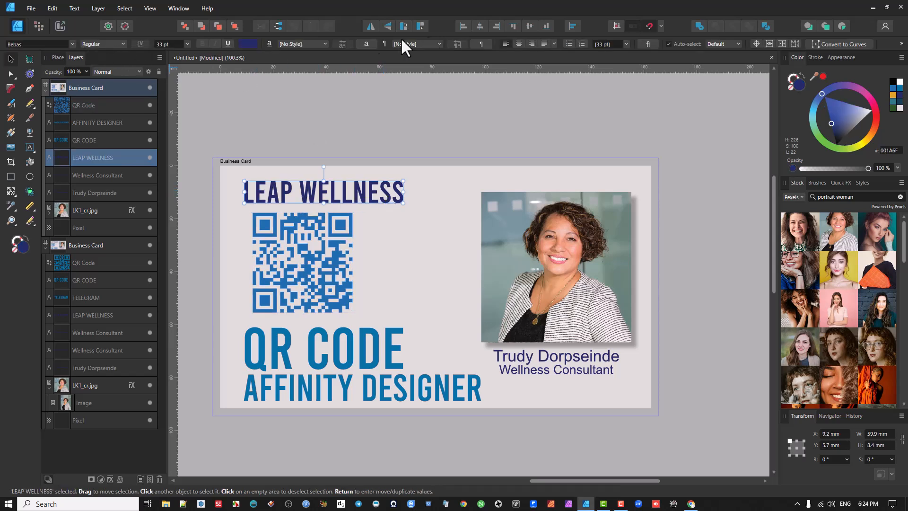
click(568, 229)
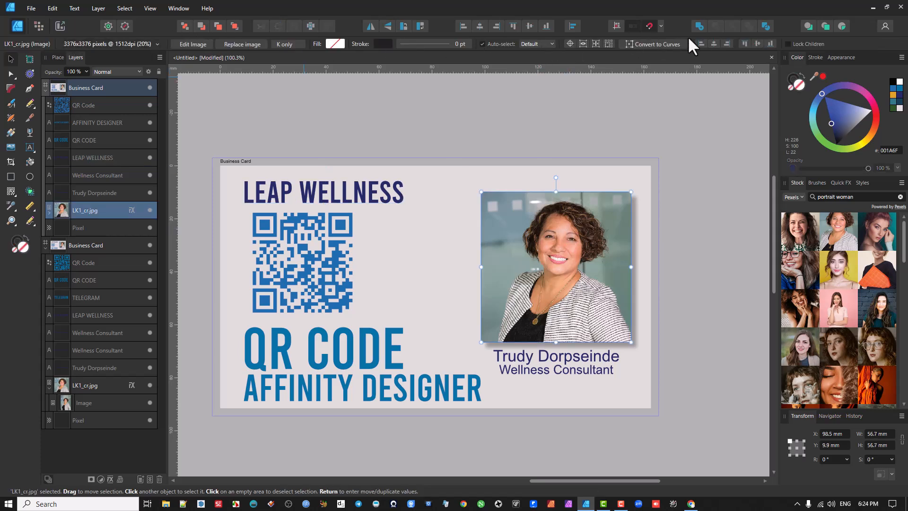
click(281, 254)
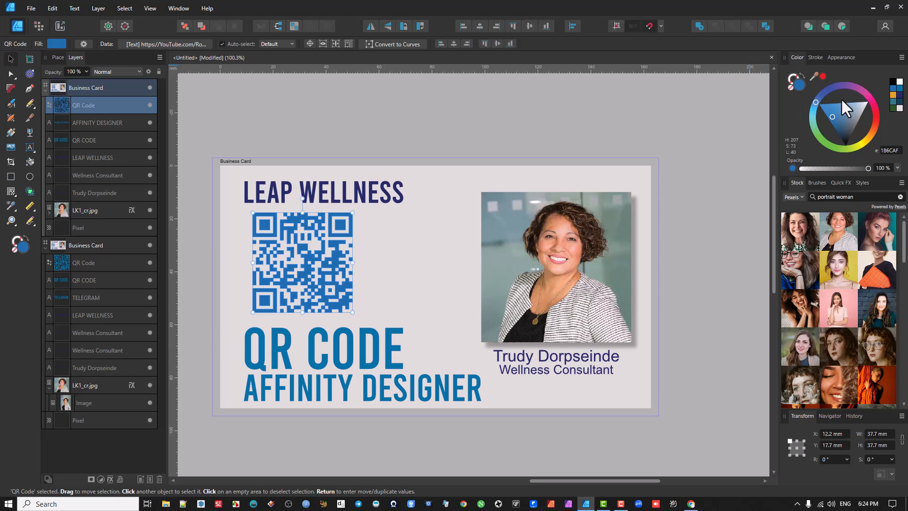
Step: Examine the colour and swatch options available for the QR code's fill
click(53, 44)
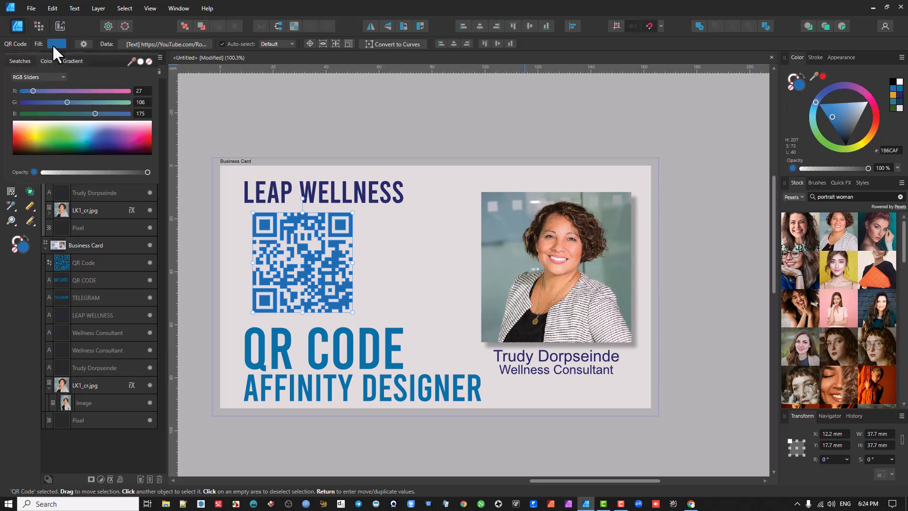
click(52, 44)
click(52, 44)
click(52, 44)
click(57, 44)
click(21, 60)
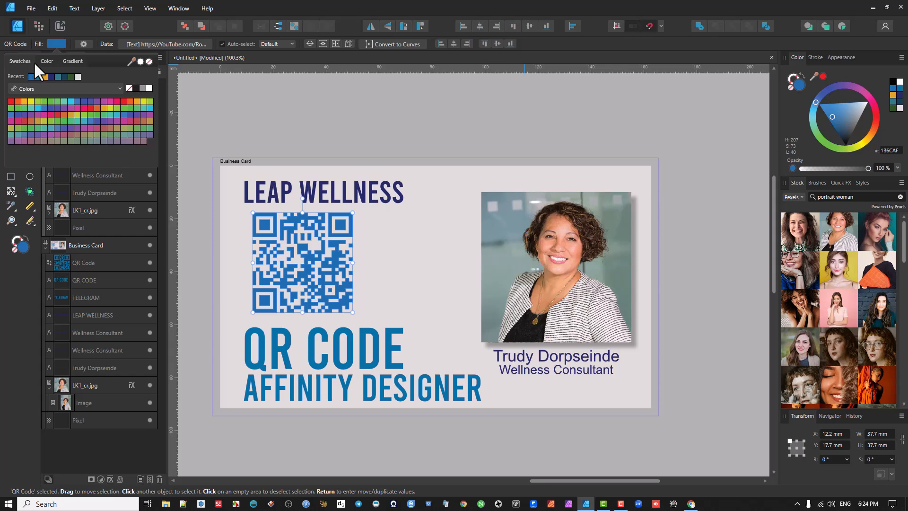
click(46, 59)
click(53, 42)
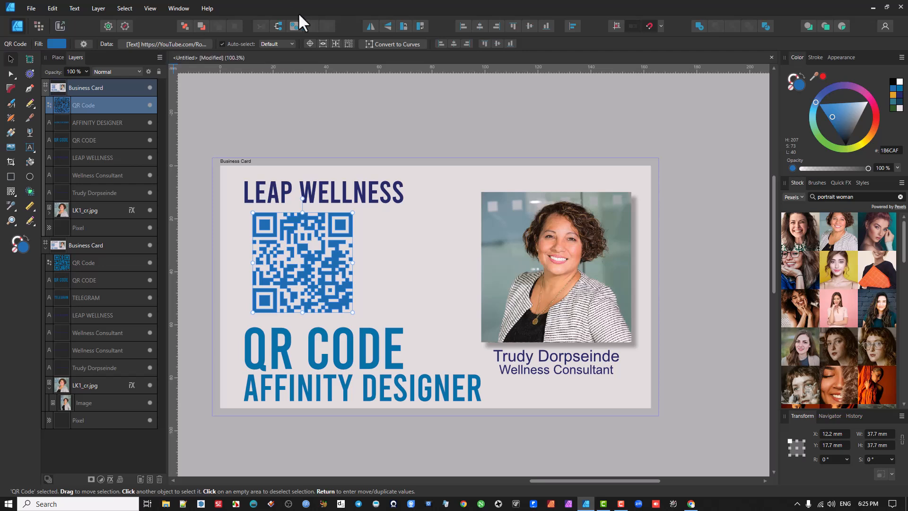
Step: Try converting the QR code to curves with editable nodes, and undo the conversion
click(379, 43)
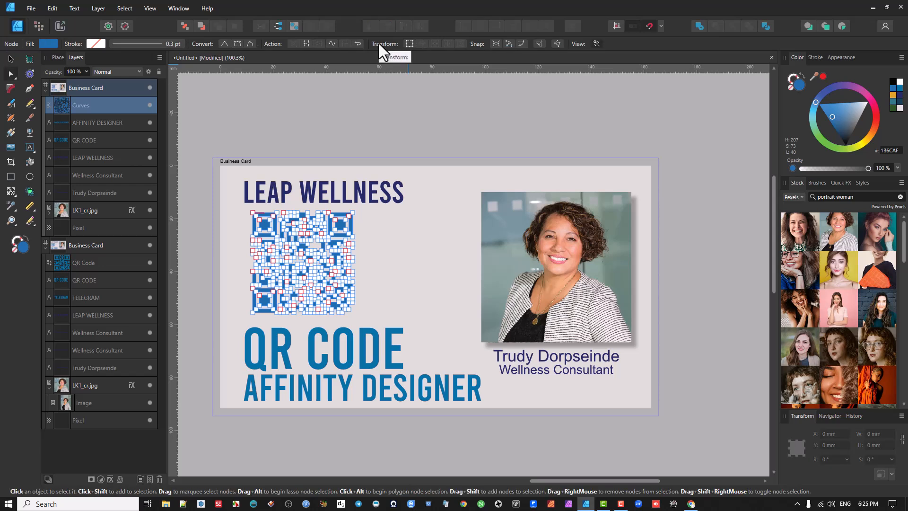
click(272, 233)
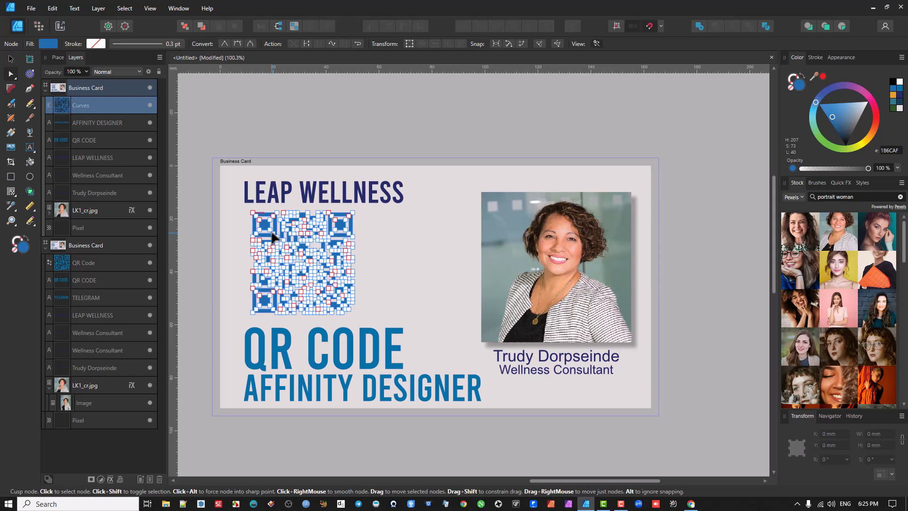
key(ctrl+z)
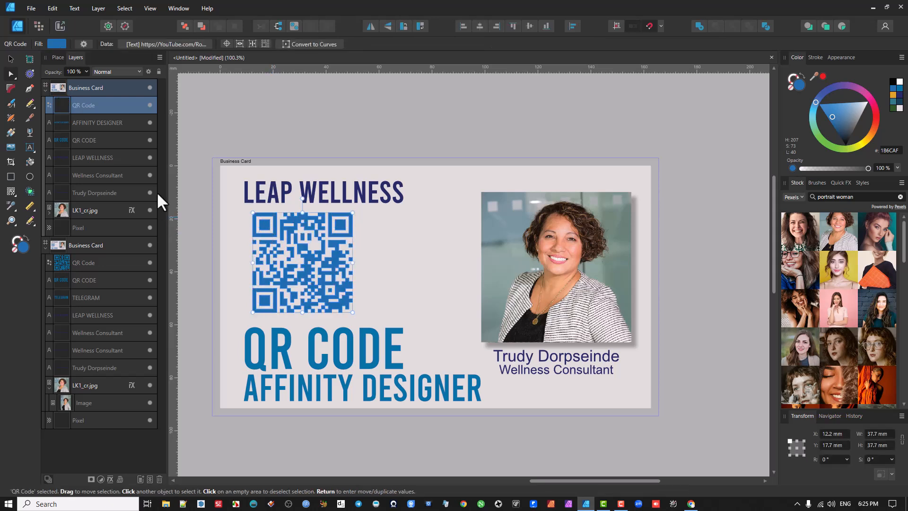
Step: Open the QR code's data for editing and examine the available data types, keeping Text
click(166, 45)
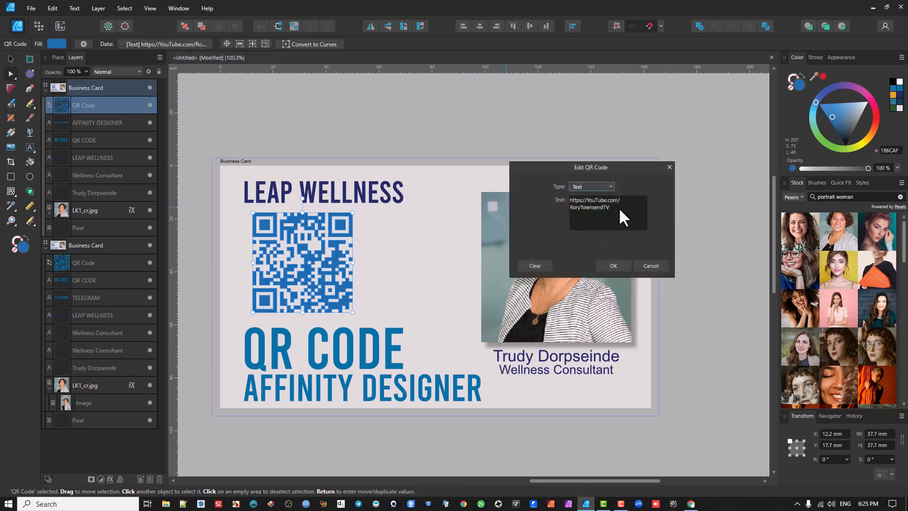
drag(610, 170, 668, 153)
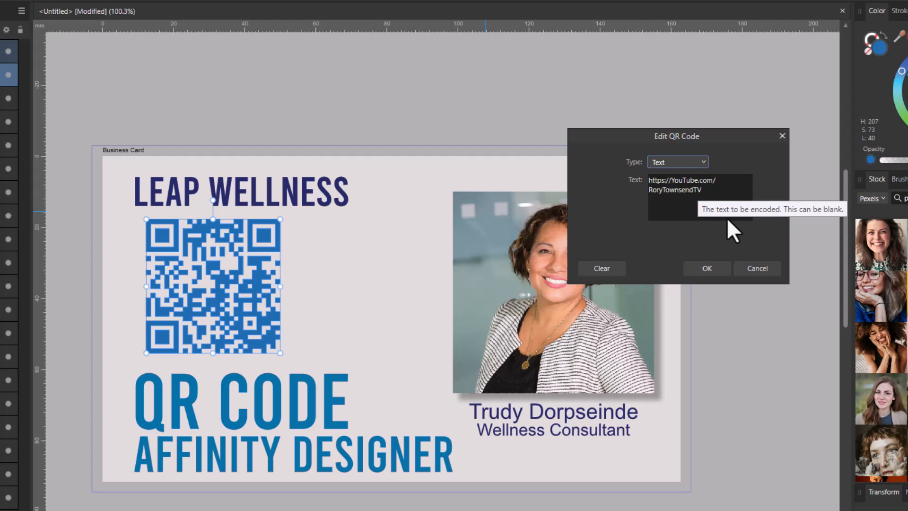
click(701, 162)
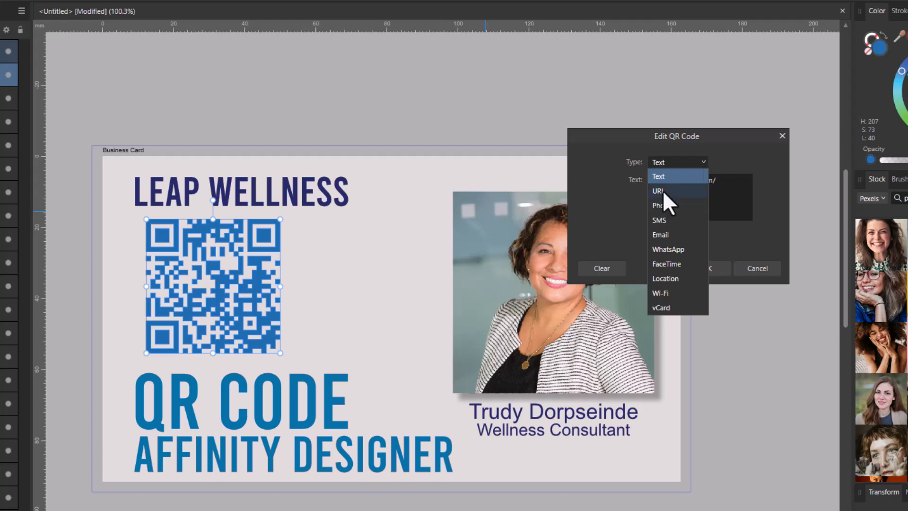
click(704, 174)
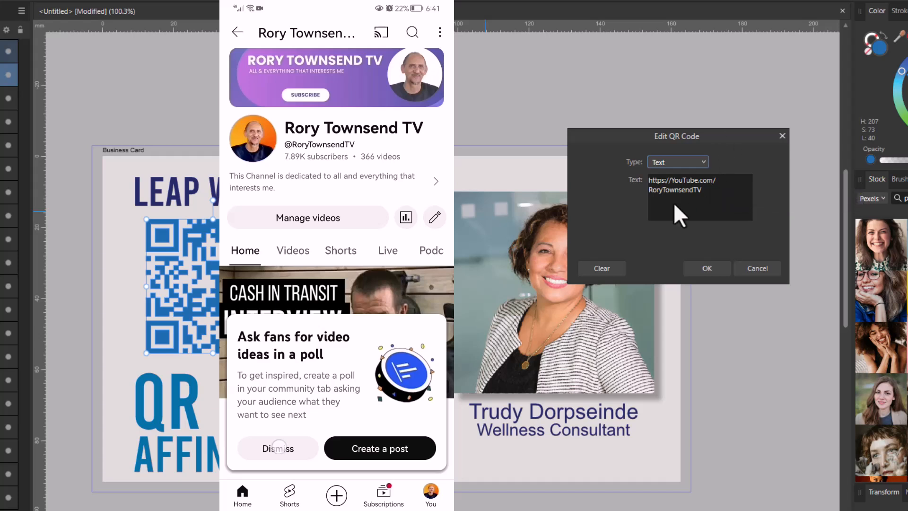
click(704, 165)
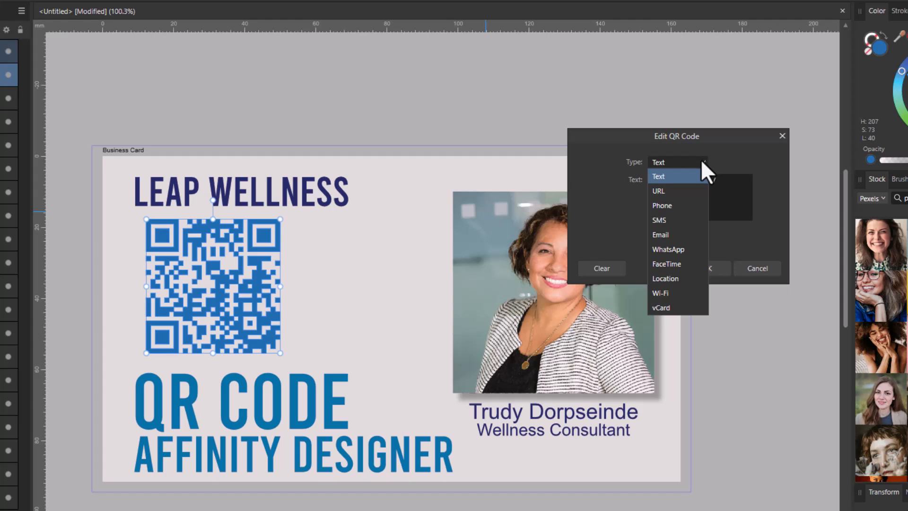
click(679, 190)
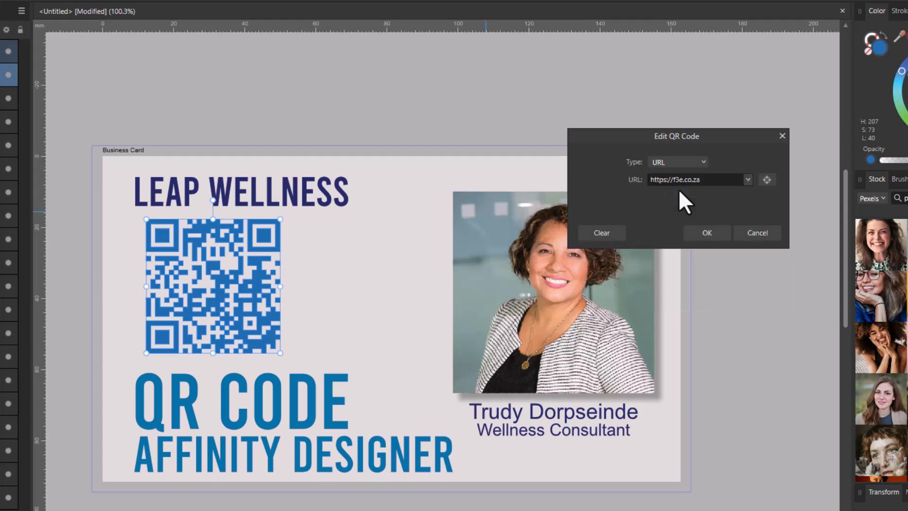
click(713, 180)
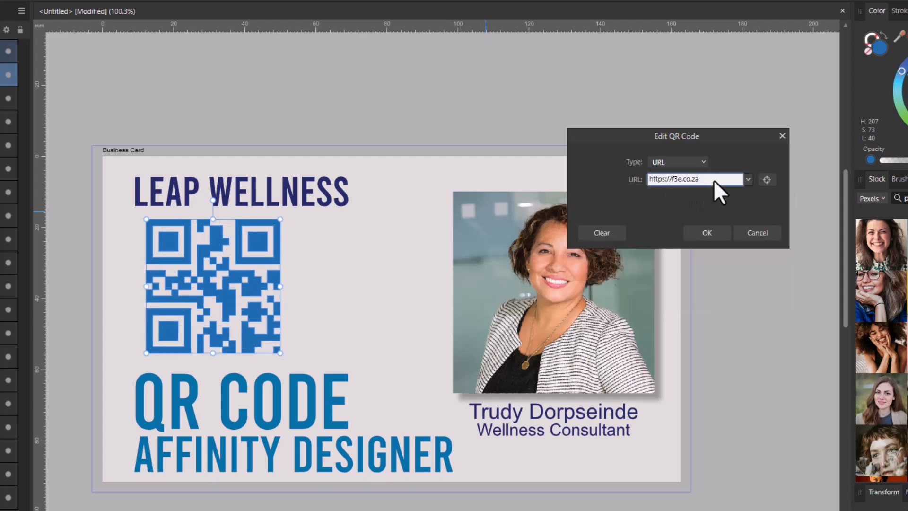
click(717, 179)
text(/wkldjsksh)
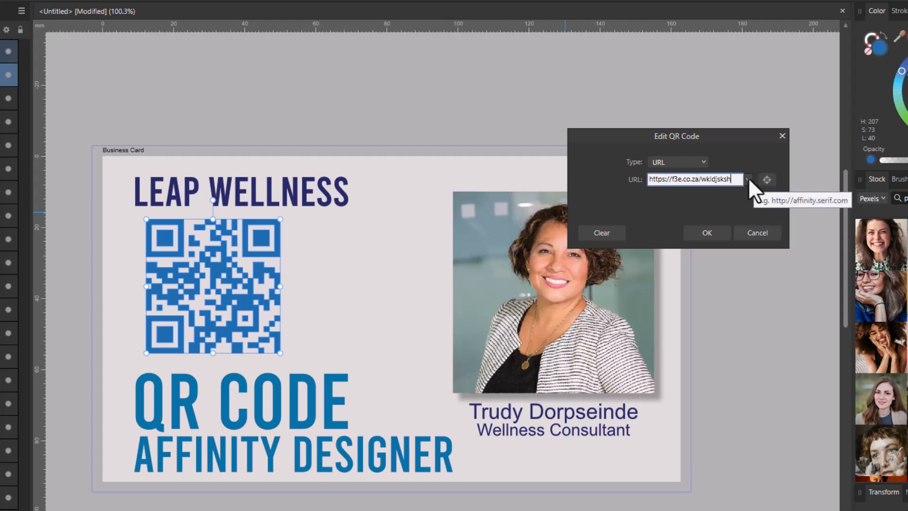
Step: Examine the fields offered by the SMS, Wi-Fi and vCard data types, and cancel editing the QR code
click(703, 162)
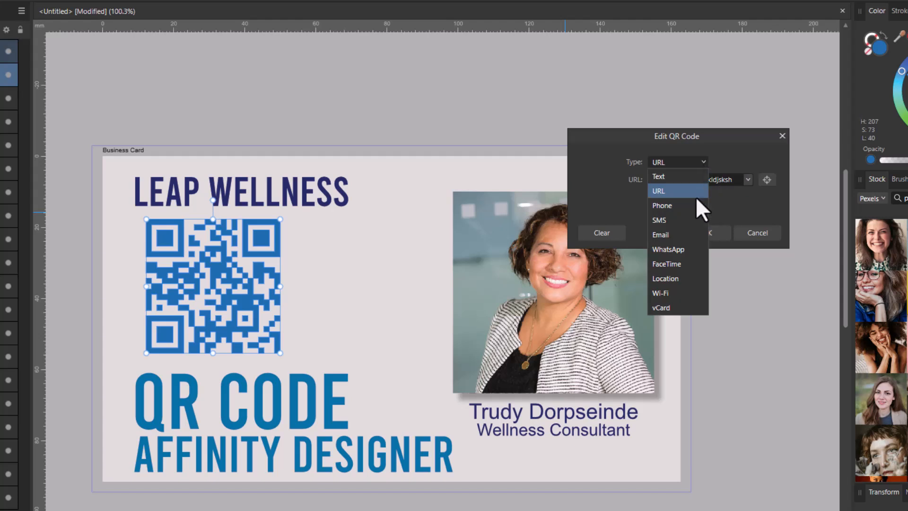
click(674, 221)
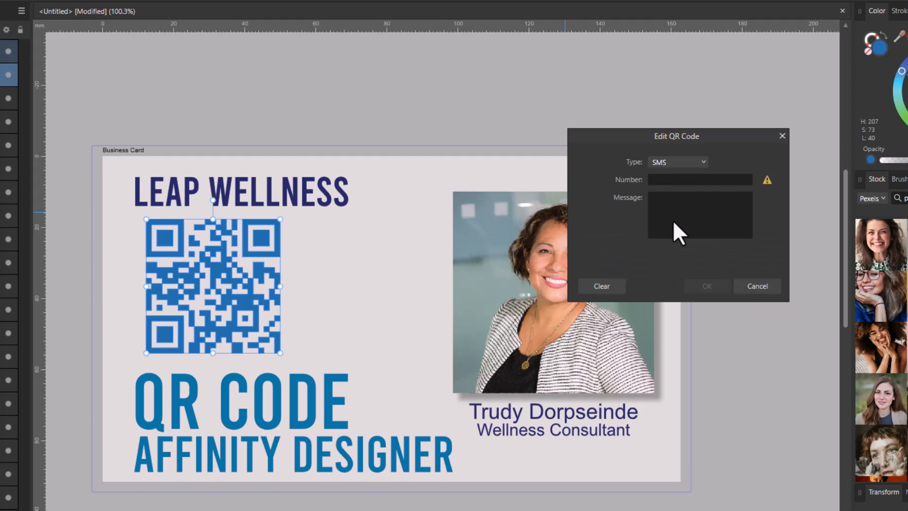
click(691, 178)
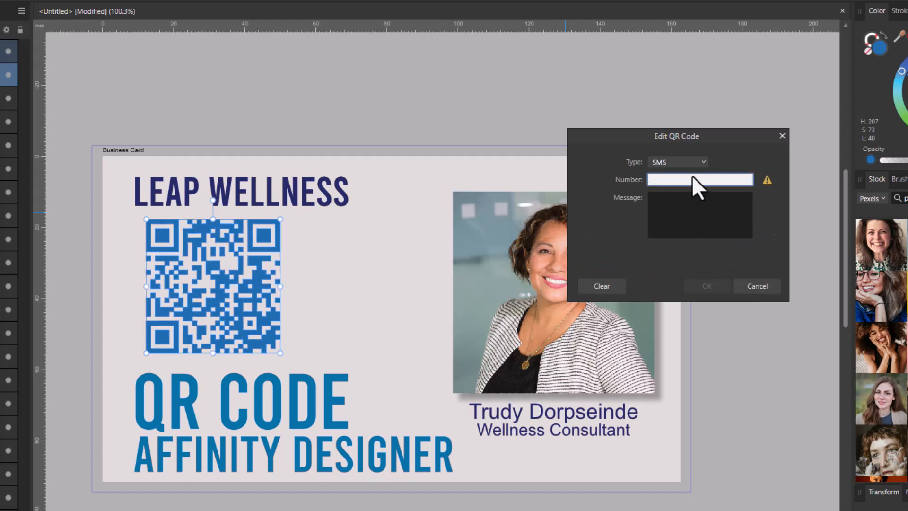
click(703, 161)
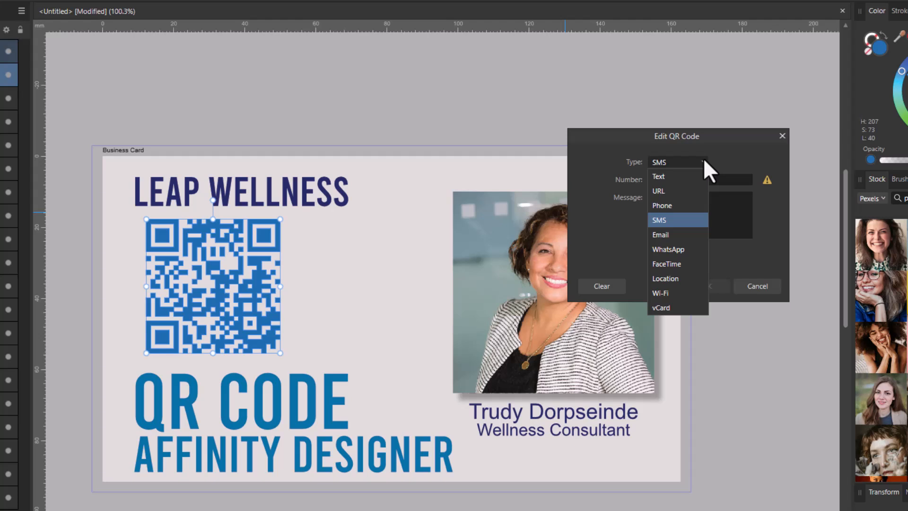
click(672, 294)
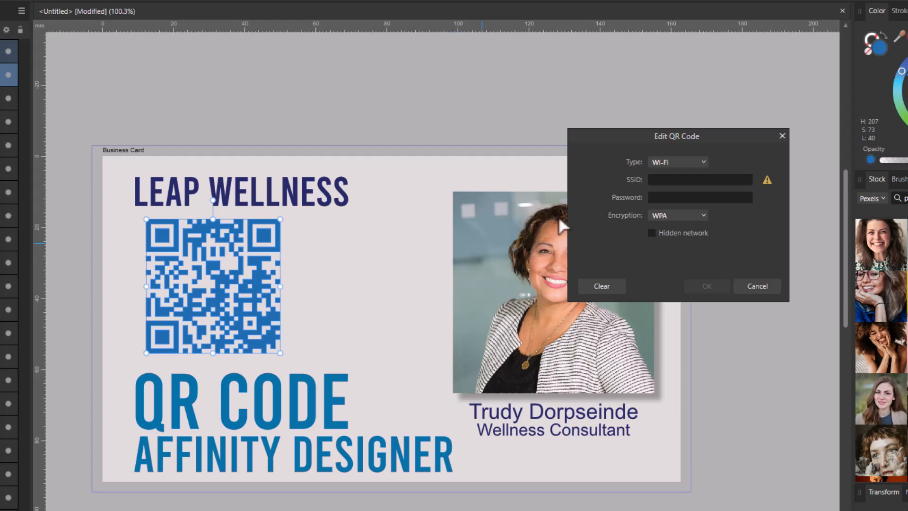
click(682, 162)
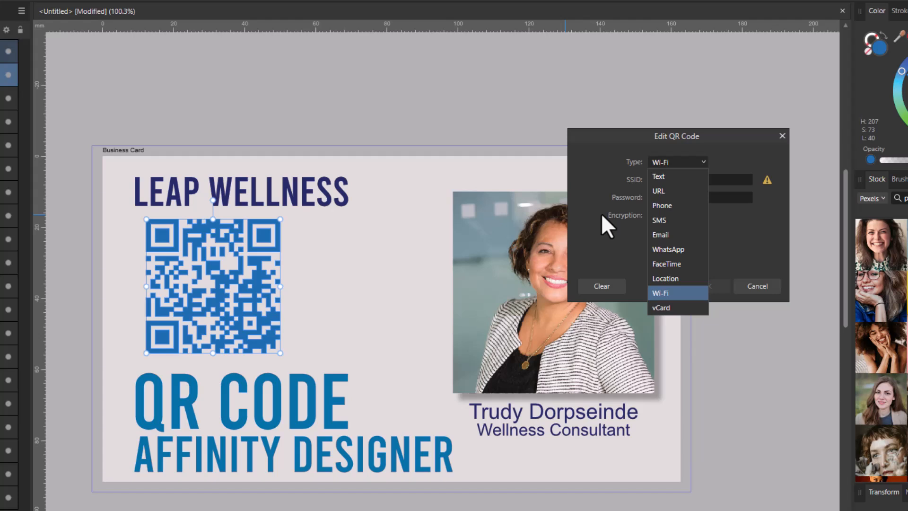
click(671, 308)
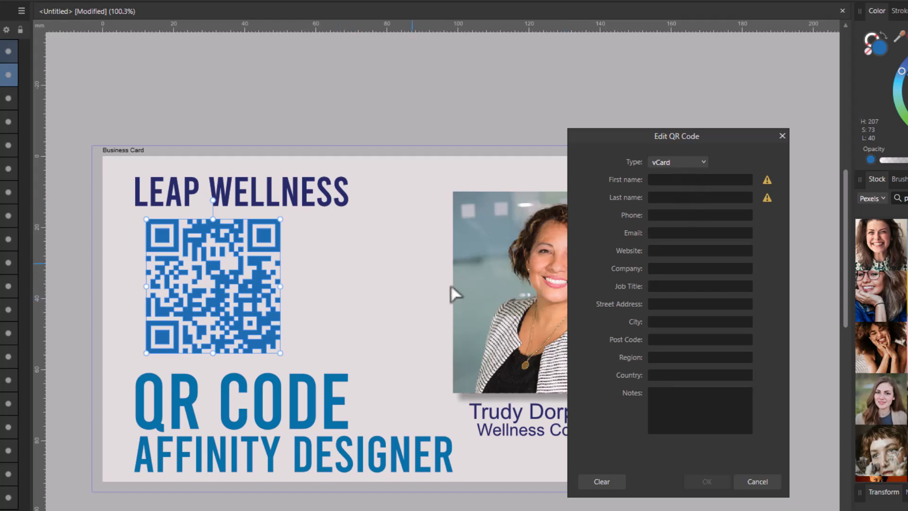
click(755, 484)
Step: Try recolouring the QR code orange (AF521B) and rotating it to about 152.5°, and undo both changes
mouse_move(208, 273)
mouse_down()
mouse_move(232, 281)
mouse_move(205, 277)
mouse_up()
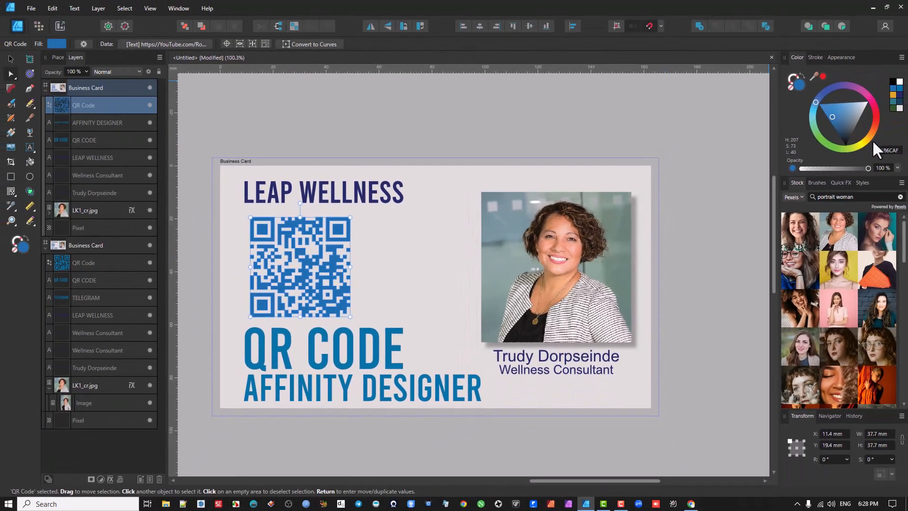
mouse_move(872, 141)
mouse_down()
mouse_move(875, 112)
mouse_move(873, 129)
mouse_up()
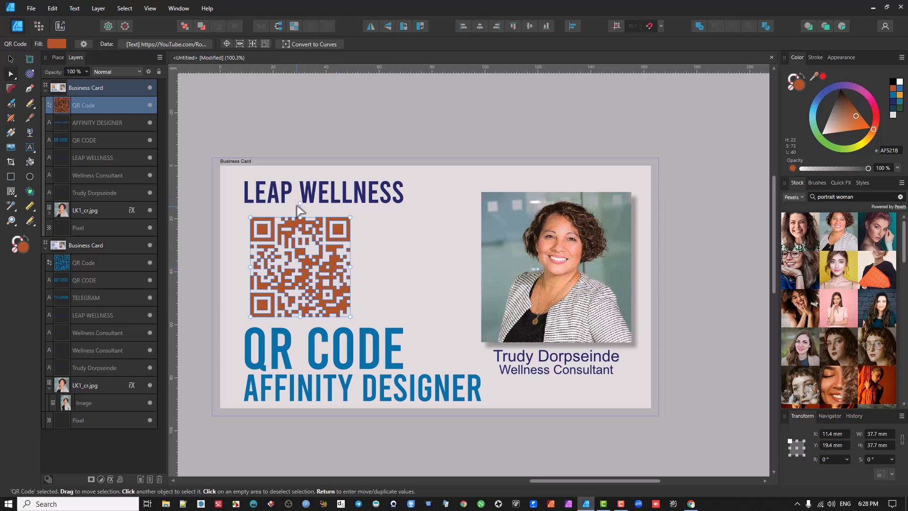
drag(299, 203, 256, 349)
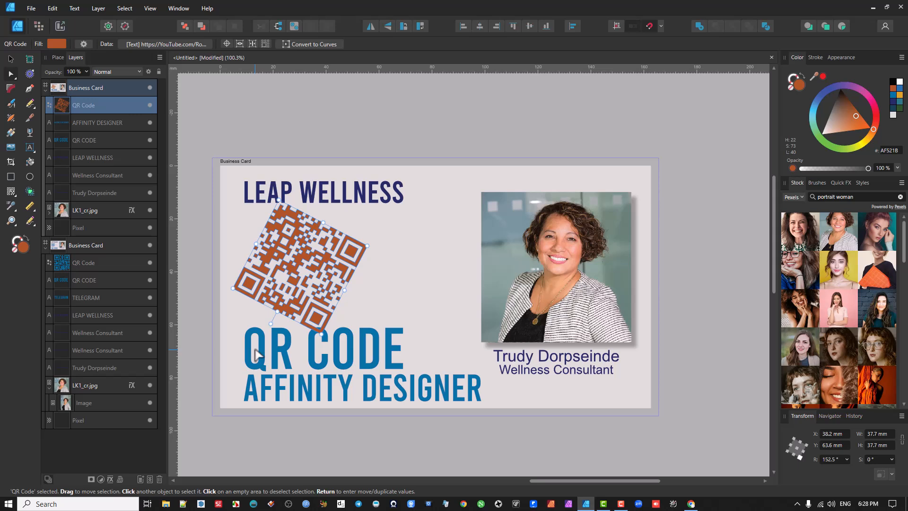
key(ctrl+z)
key(ctrl+z)
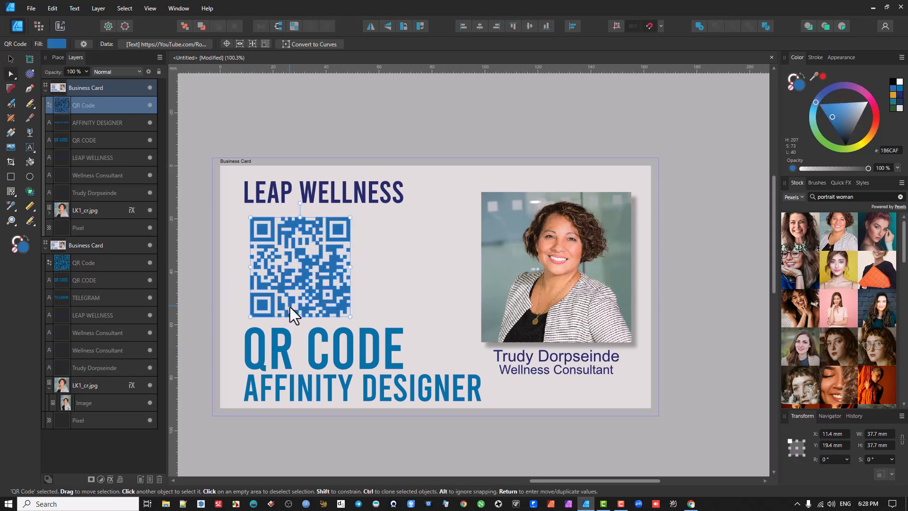